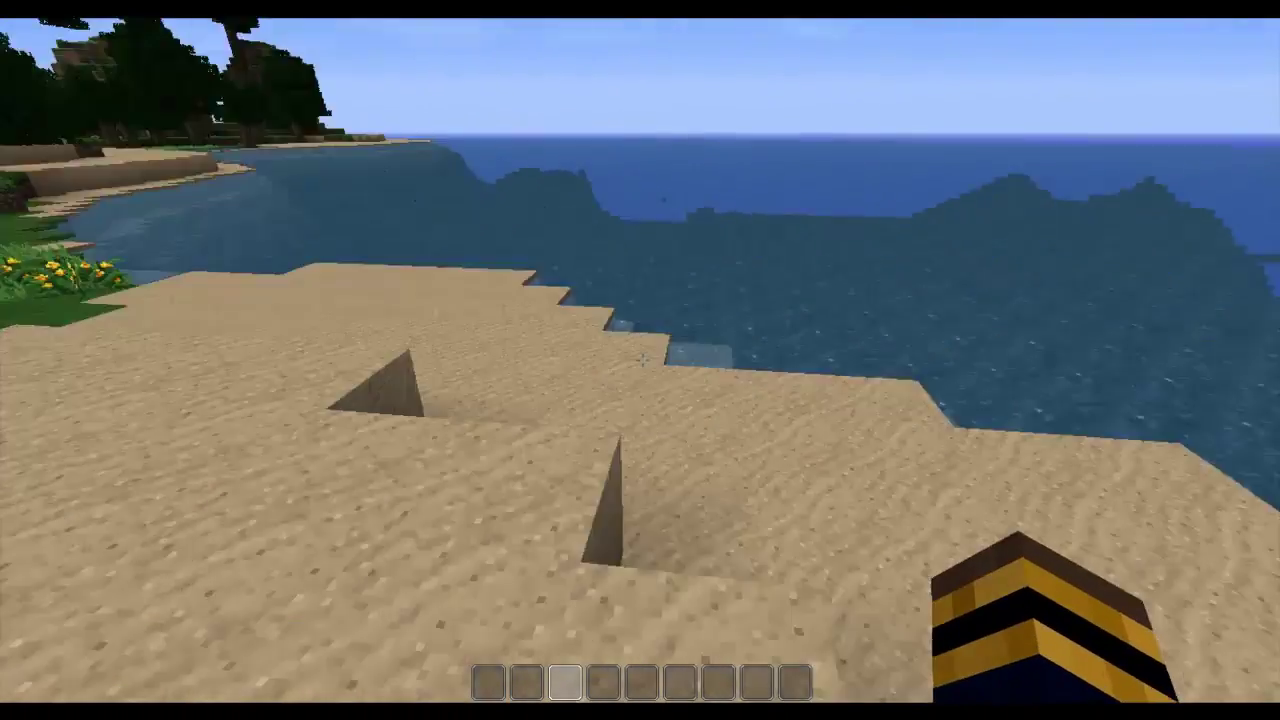
Click into the Minecraft game window on the beach, ready to enter a server command
left_click(641, 360)
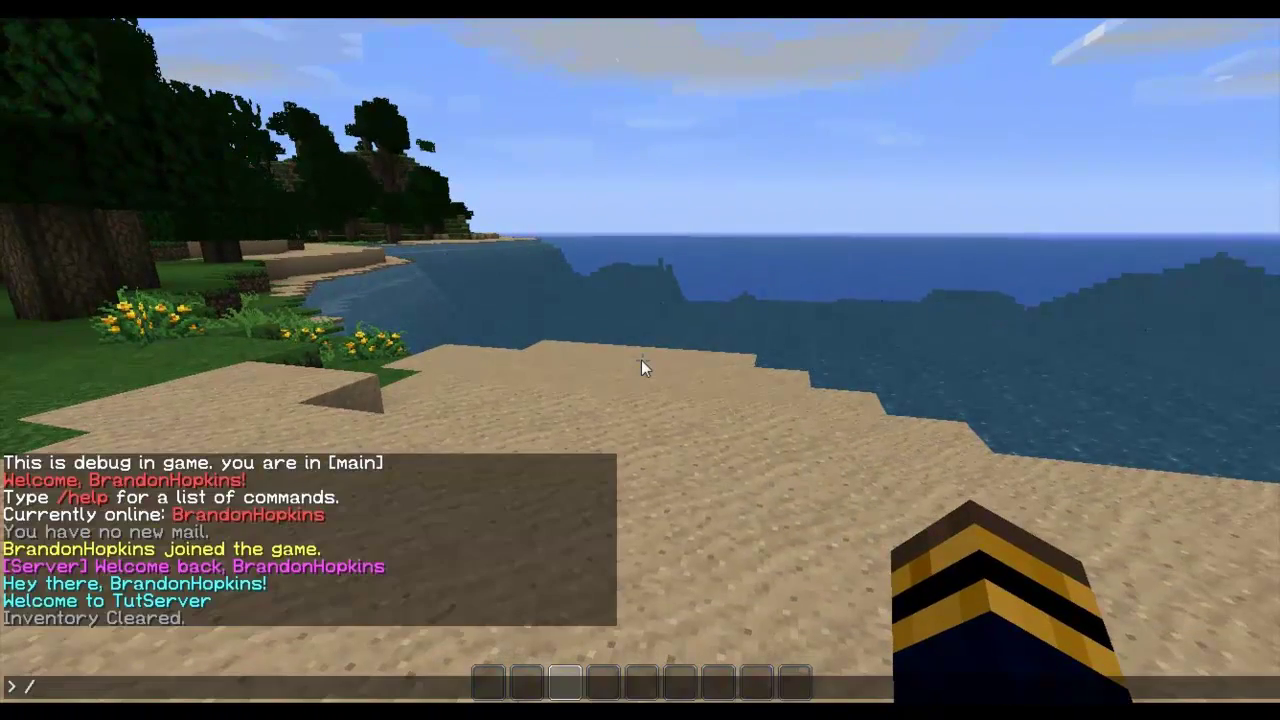
Run /recipe door and reopen chat to read the 6-plank or iron-ingot Door recipe
type("recip")
type("e")
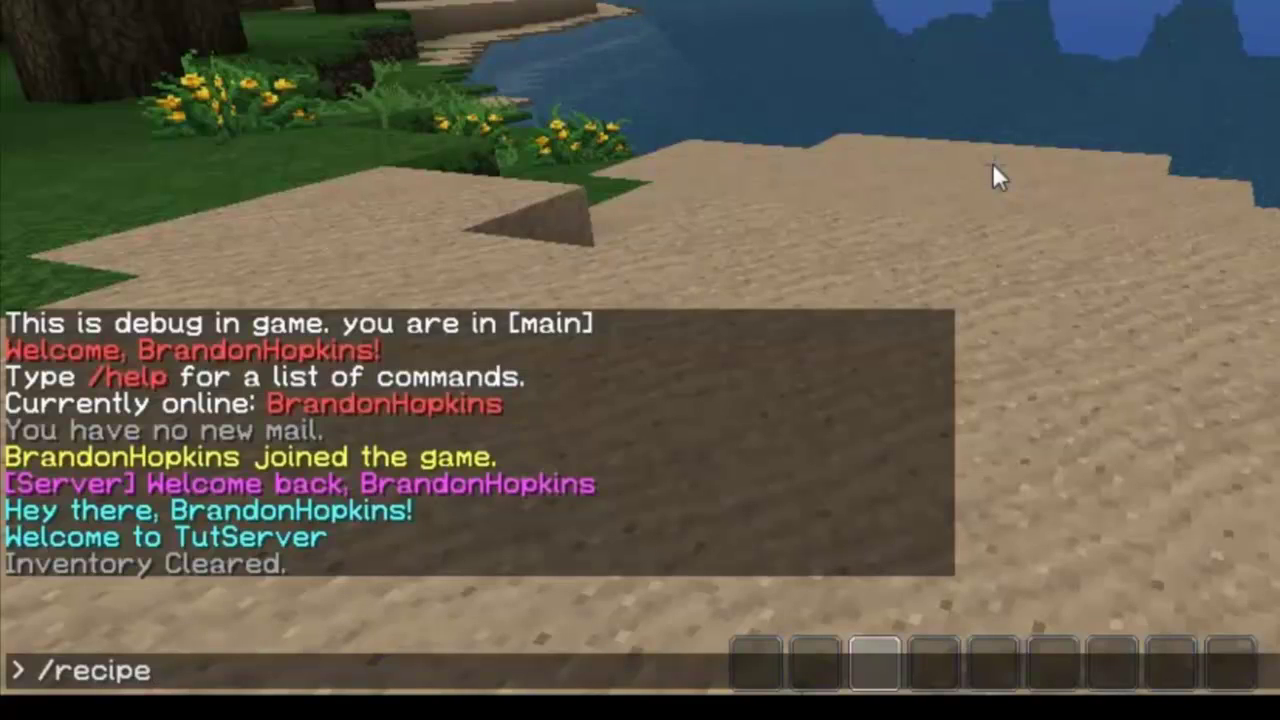
type(" door")
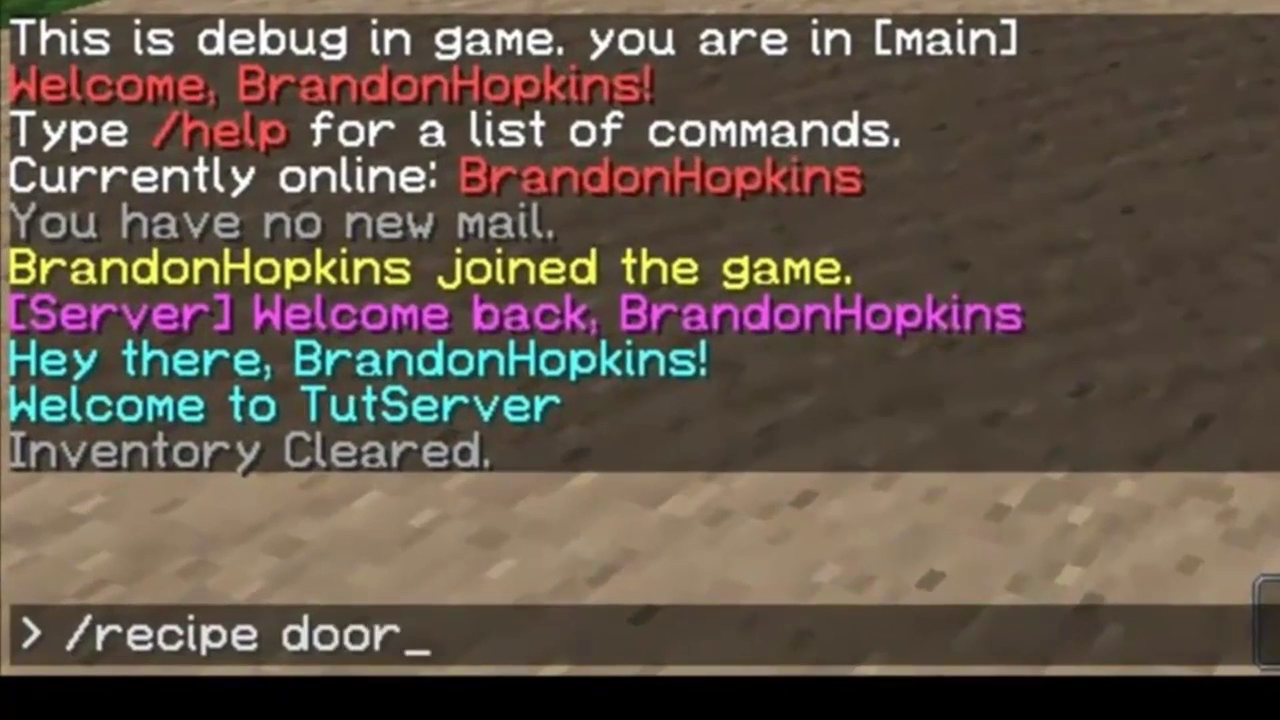
key("Return")
key("t")
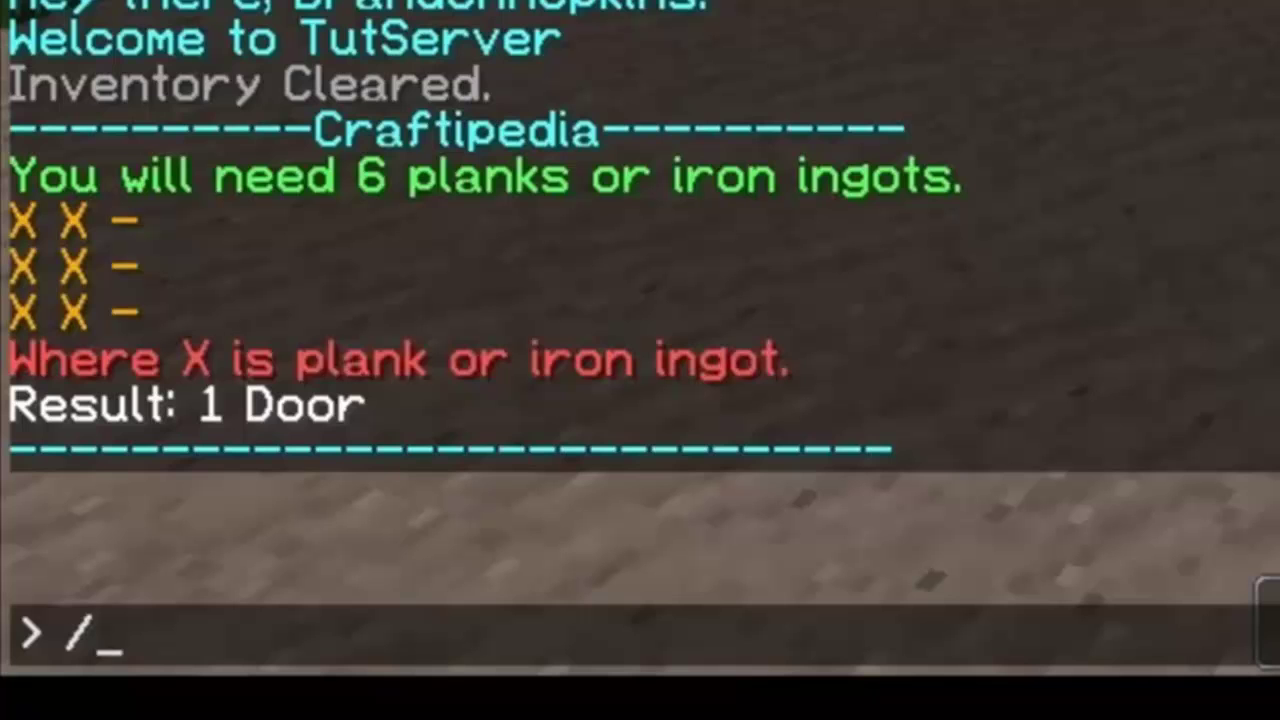
Look up the diamondpickaxe recipe, review both recipes in chat, then close chat
type("rec")
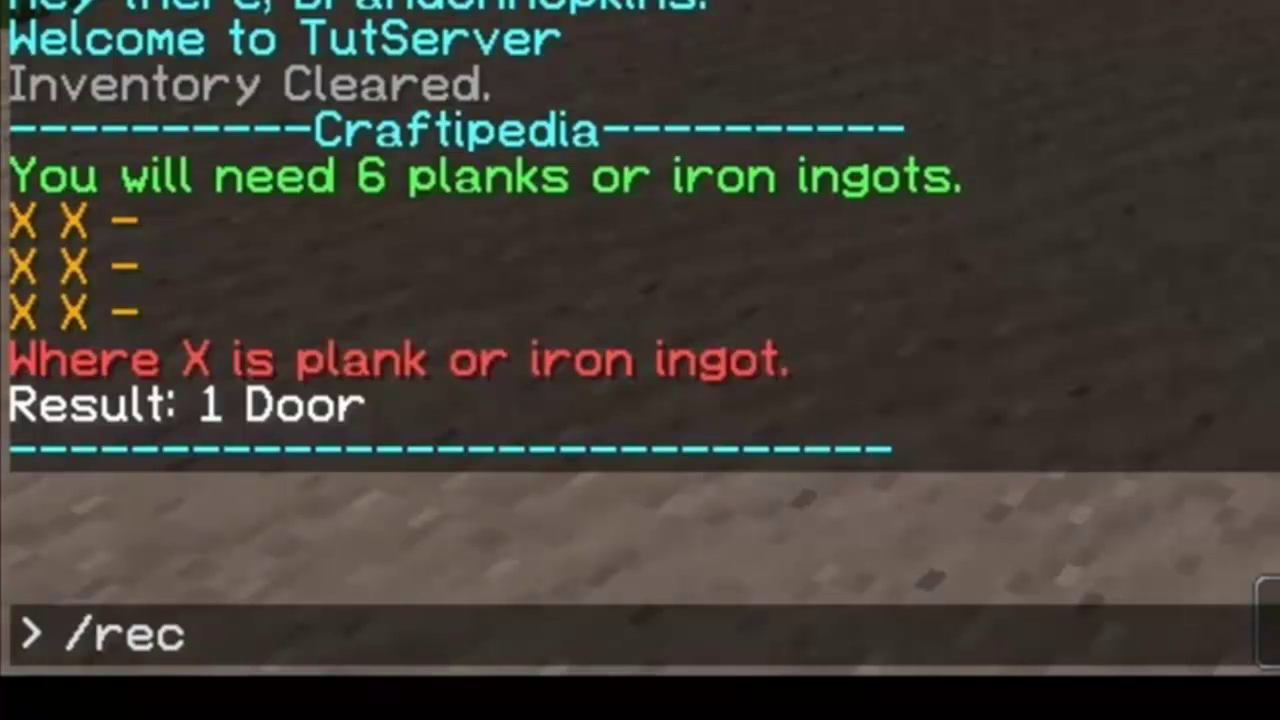
type("cipe")
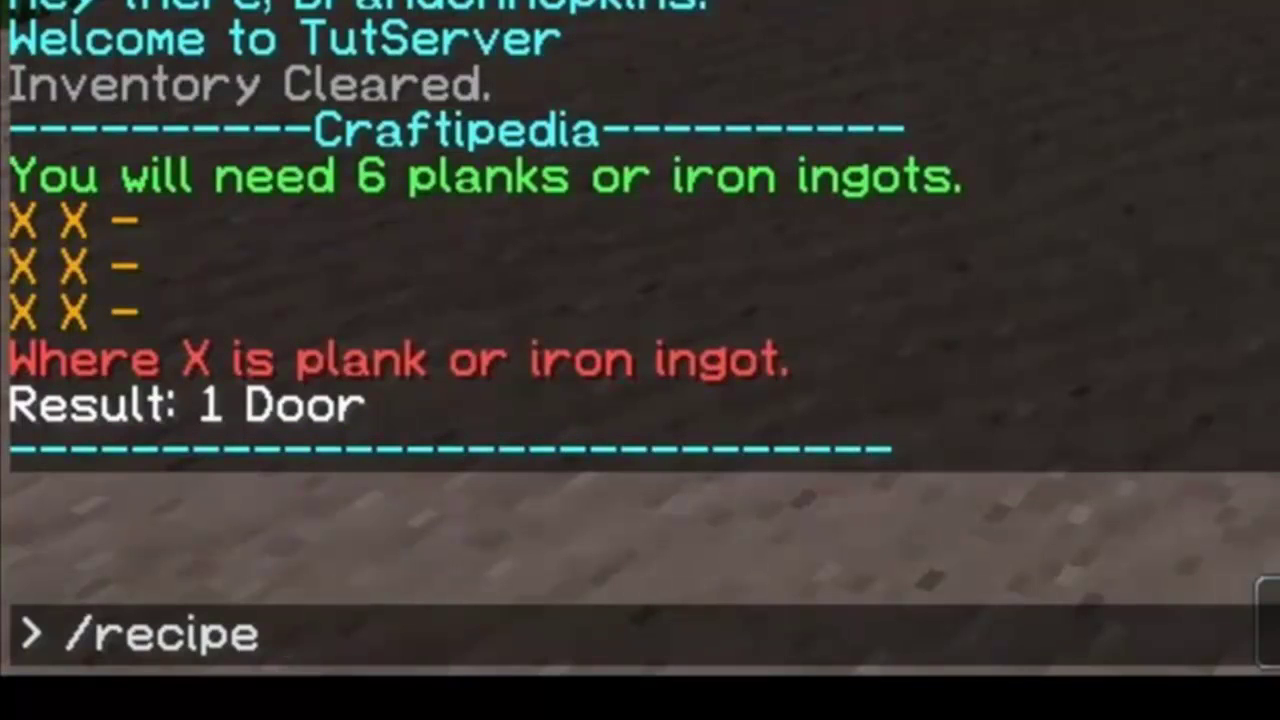
type(" diamond")
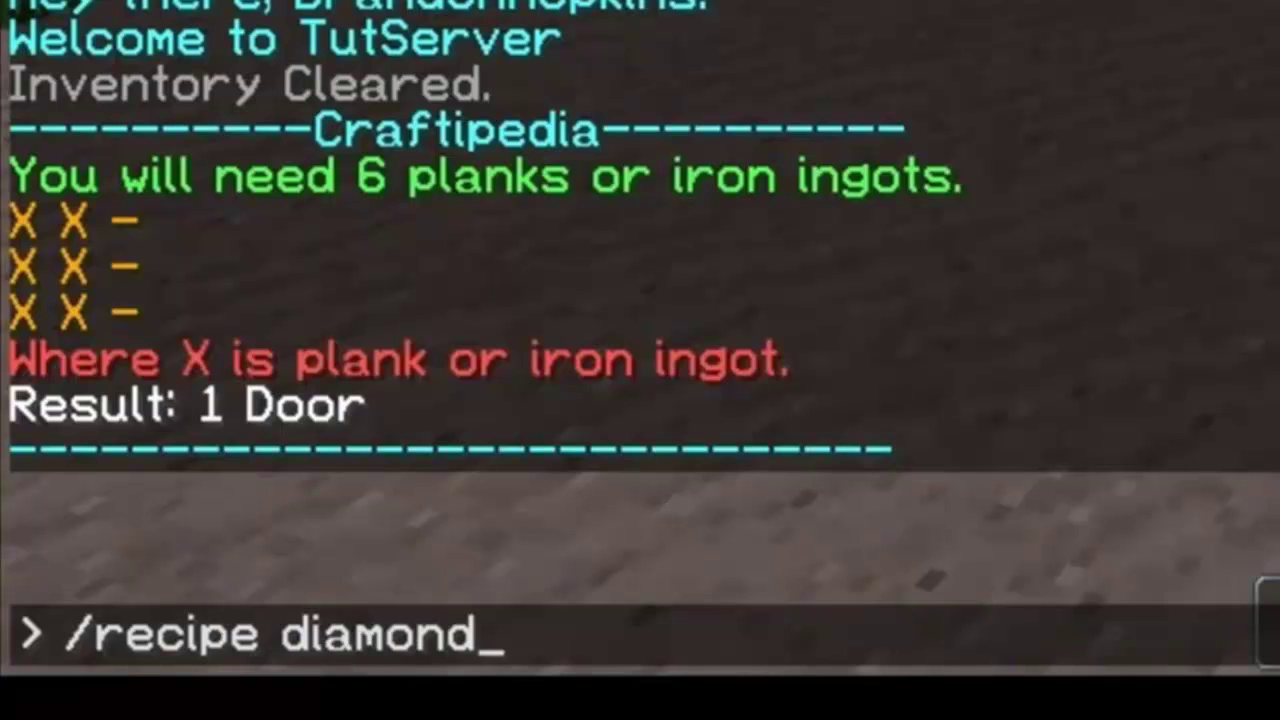
type("pickaxe")
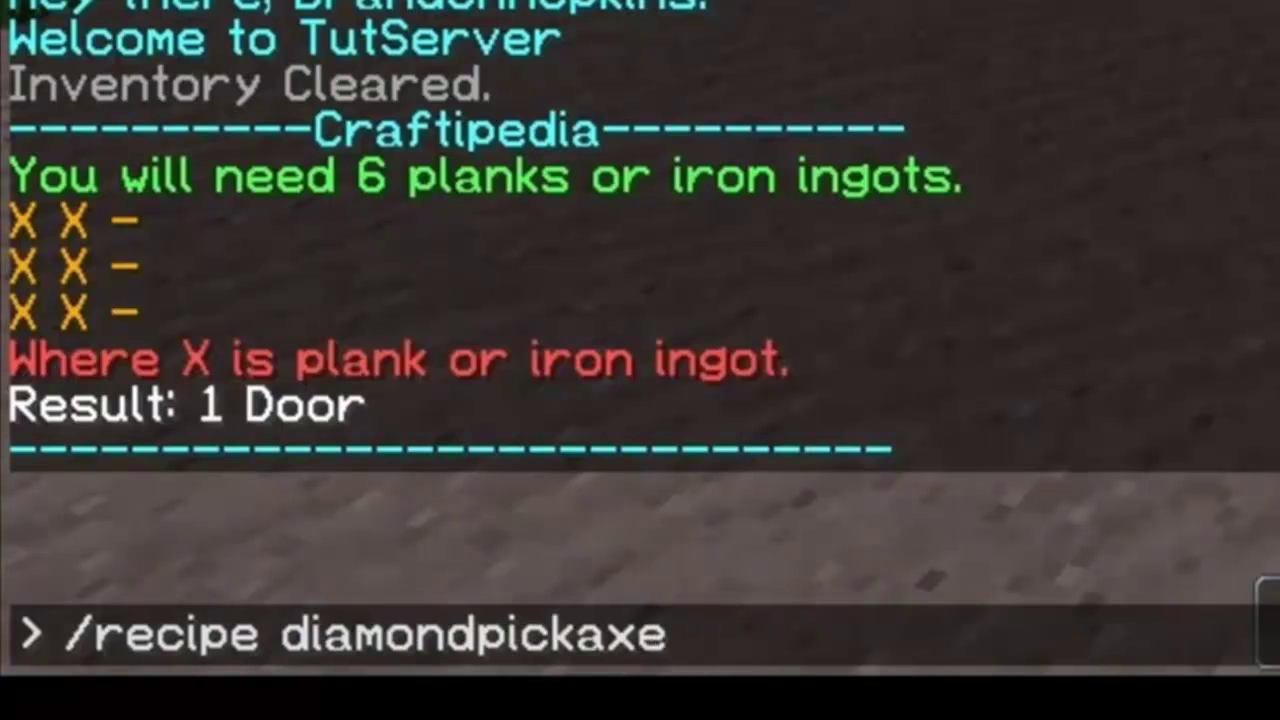
key("Return")
key("t")
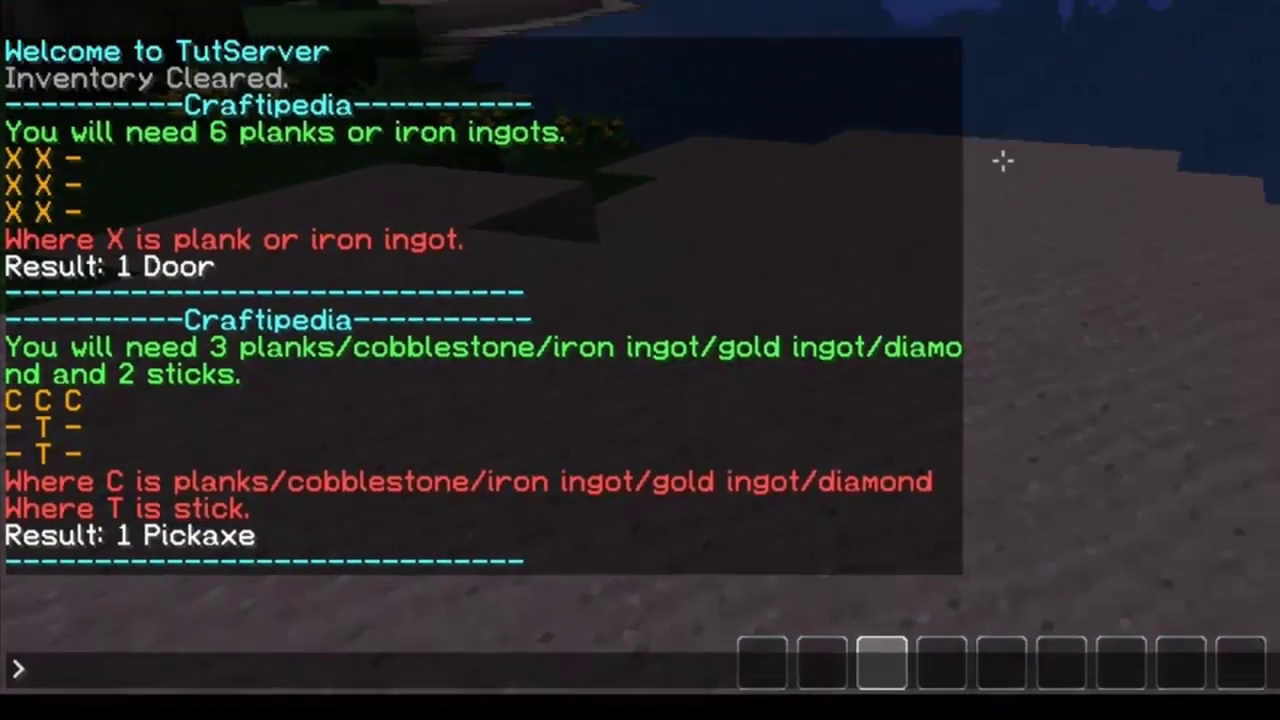
key("Escape")
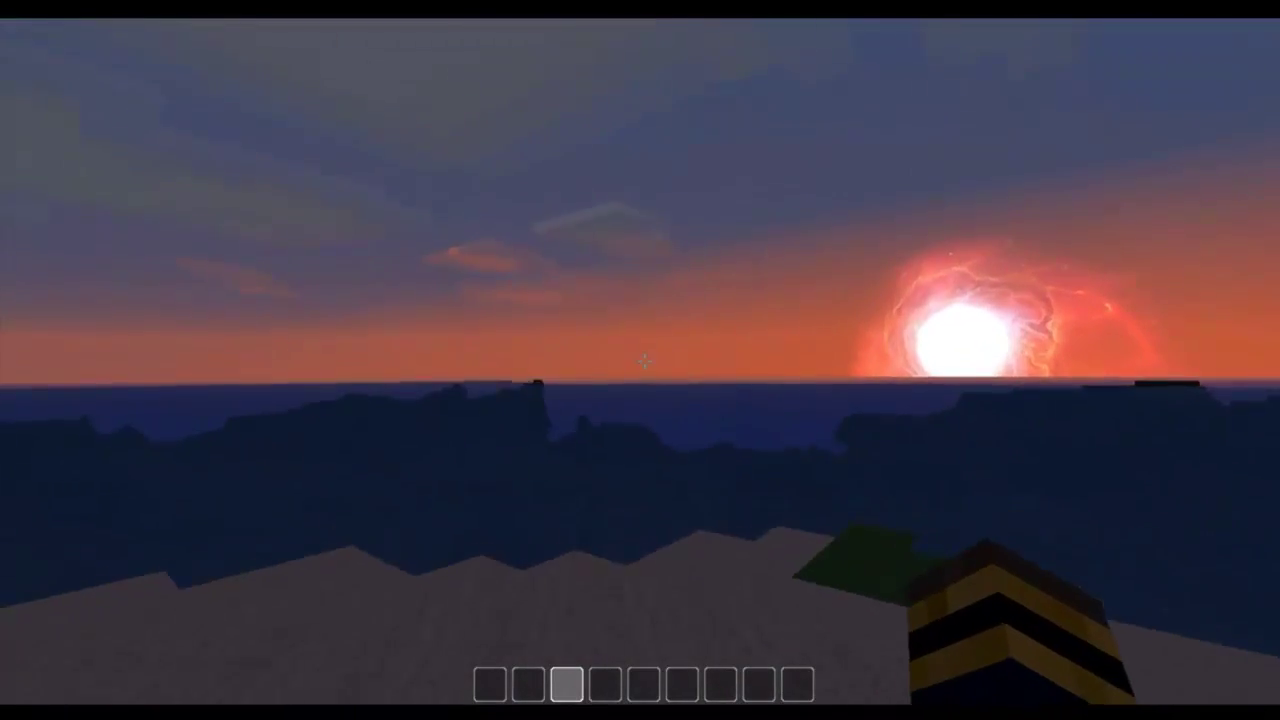
left_click(644, 361)
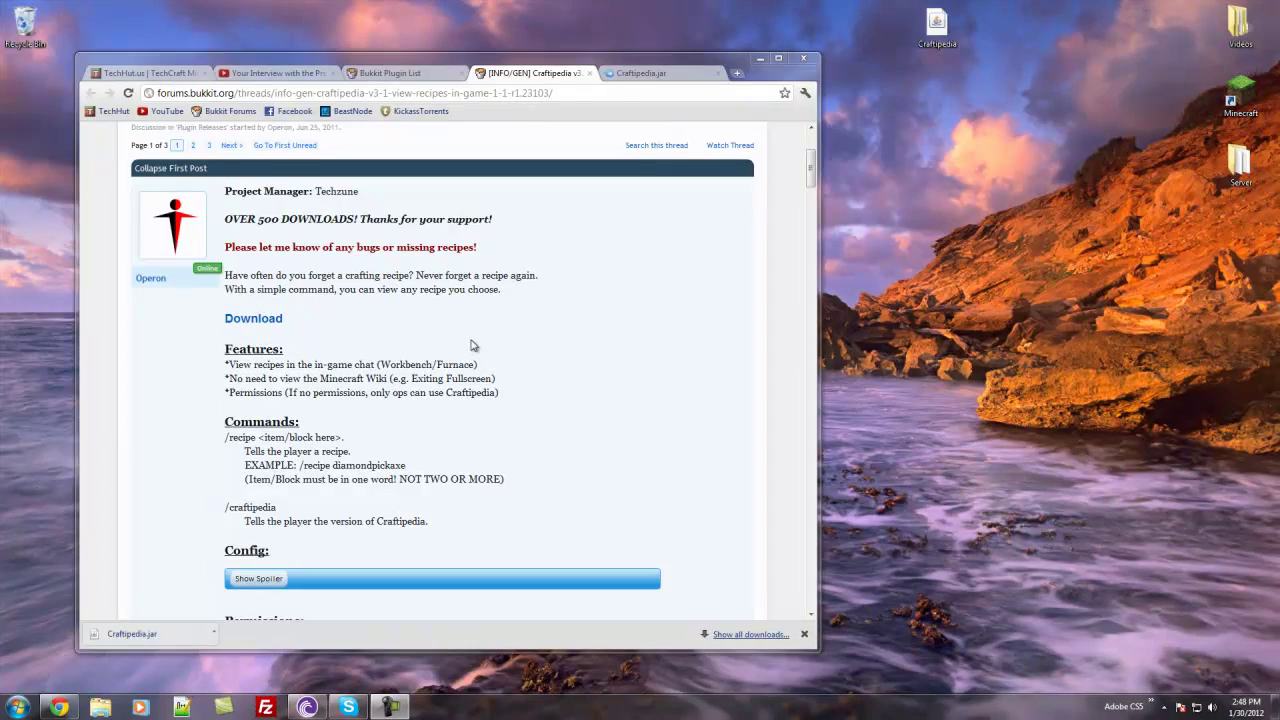
scroll(459, 341, "up", 2)
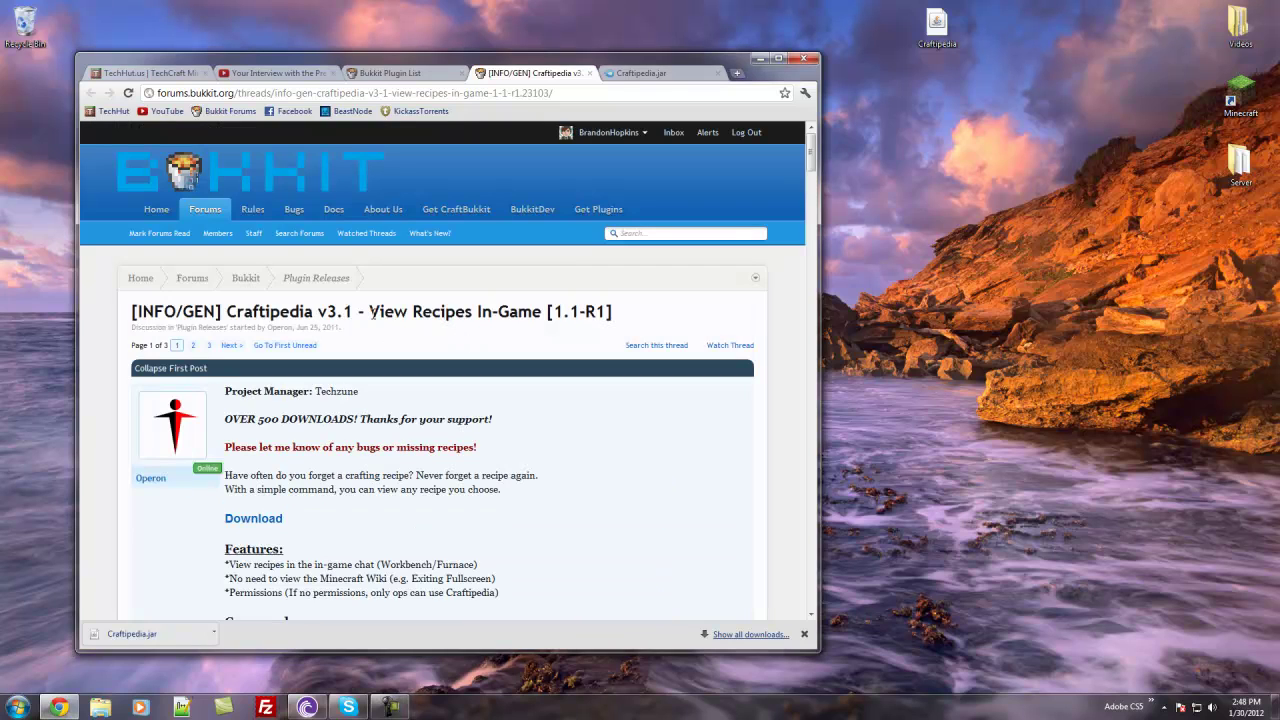
scroll(437, 527, "down", 3)
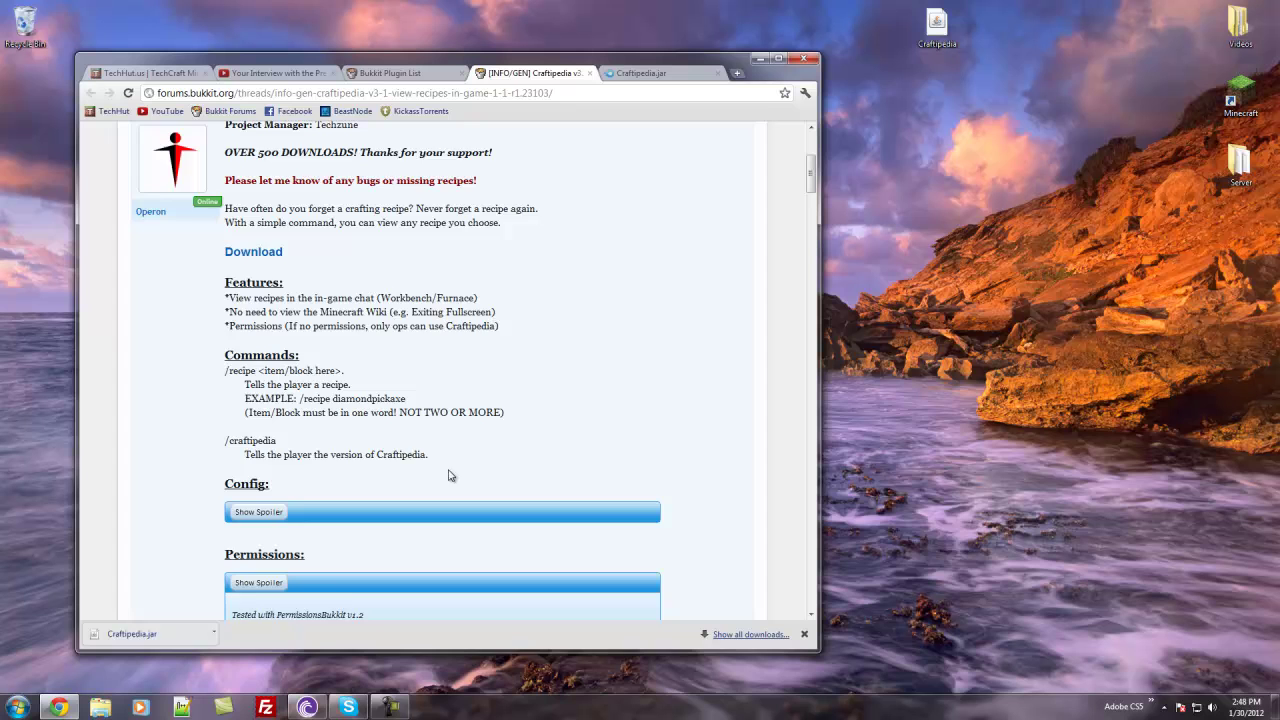
scroll(459, 425, "up", 2)
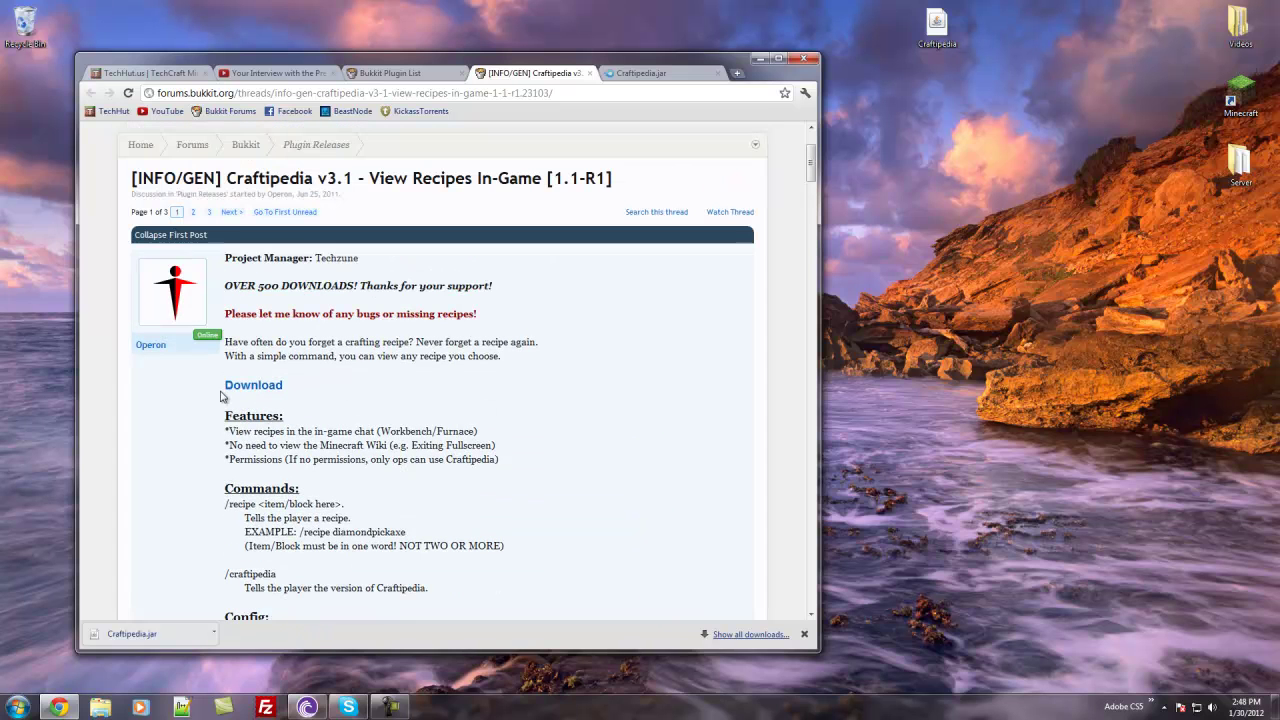
scroll(600, 350, "down", 1)
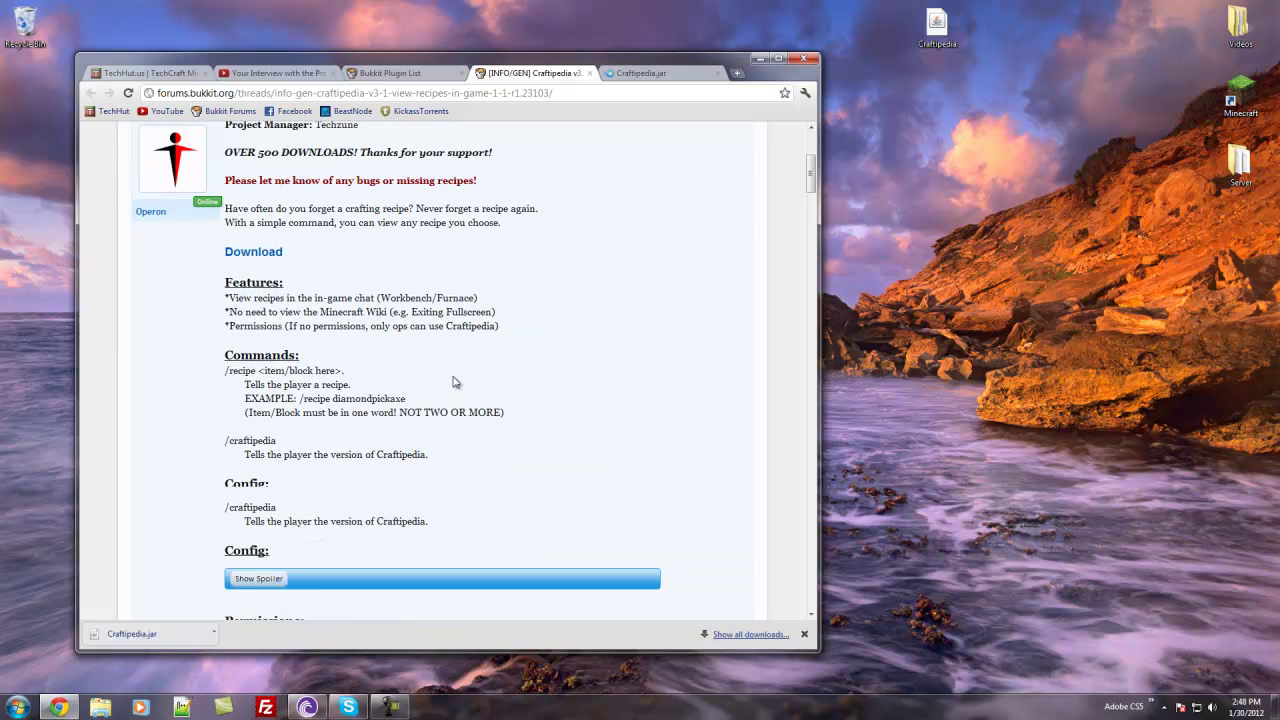
Move the Craftipedia plugin file into the server's Minecraft plugins folder
left_click(759, 59)
double_click(1240, 165)
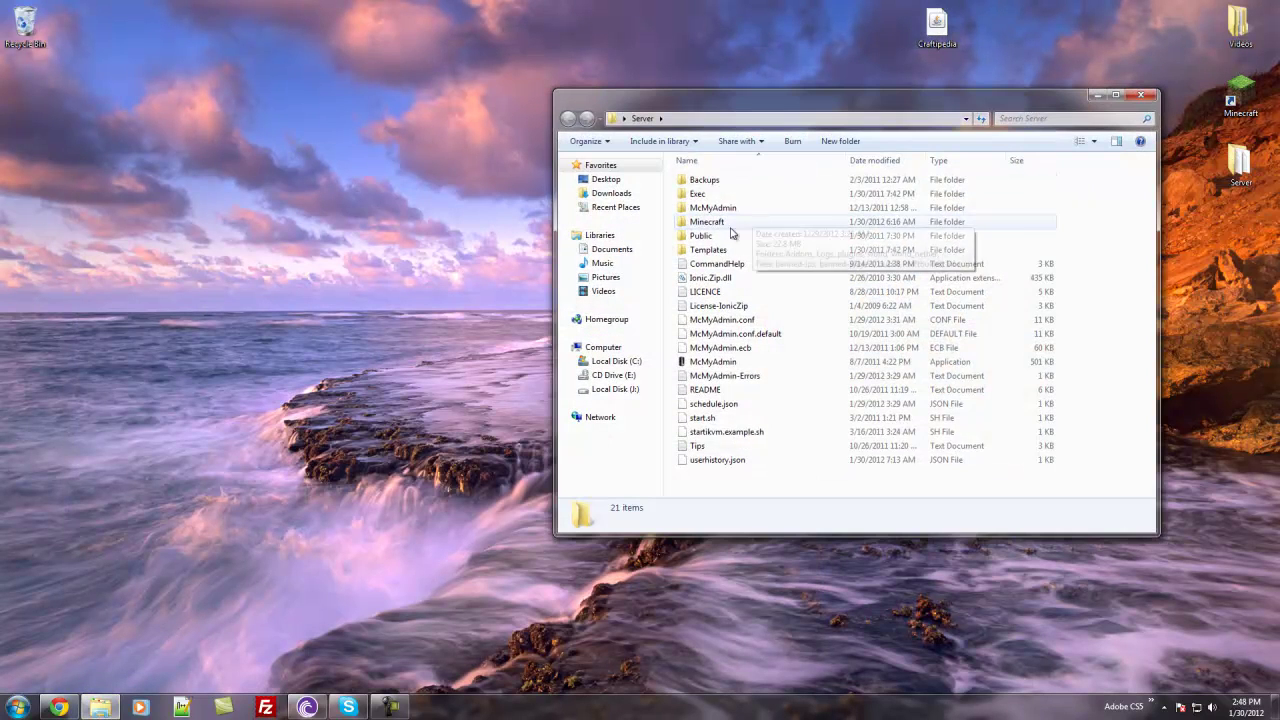
double_click(730, 221)
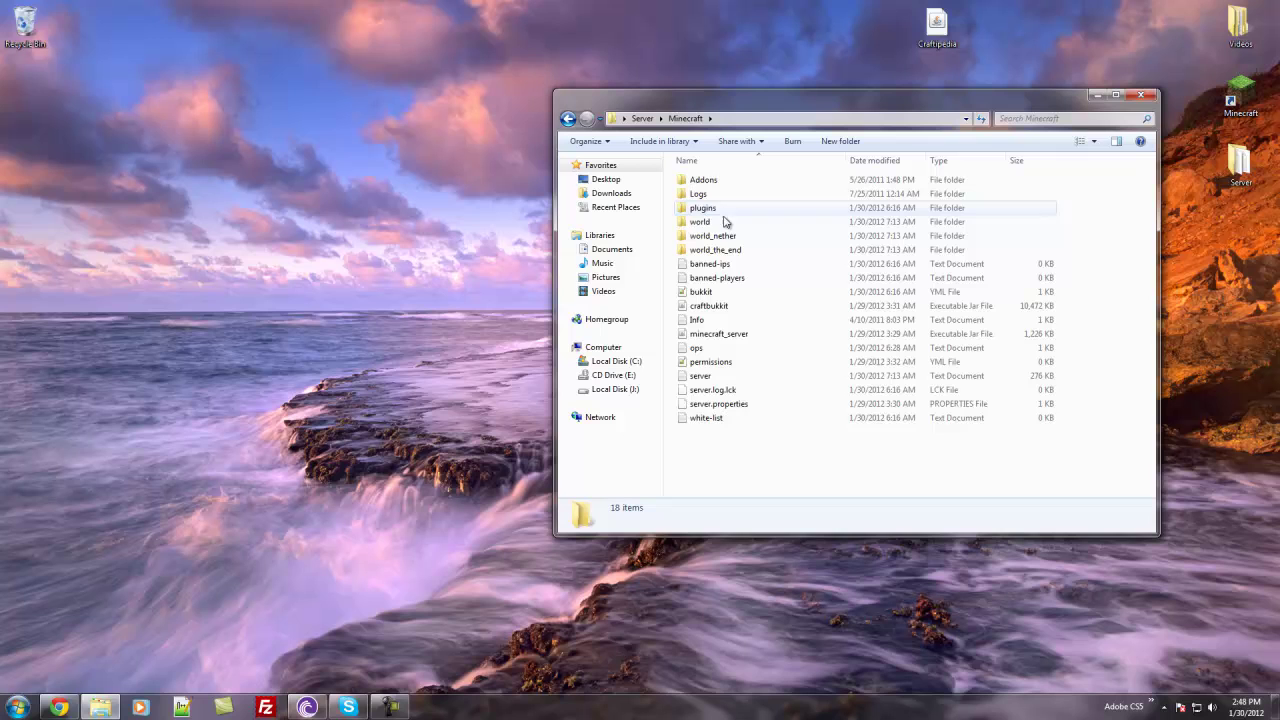
double_click(725, 209)
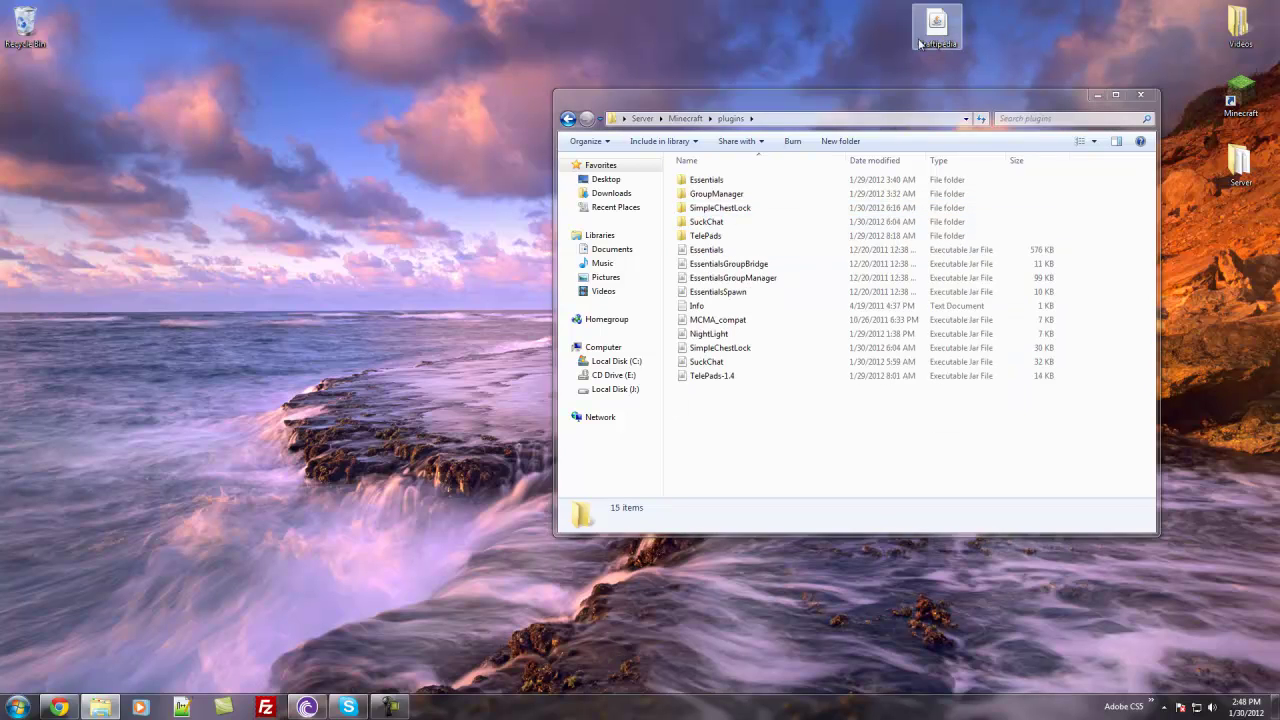
left_click_drag(920, 42, 757, 431)
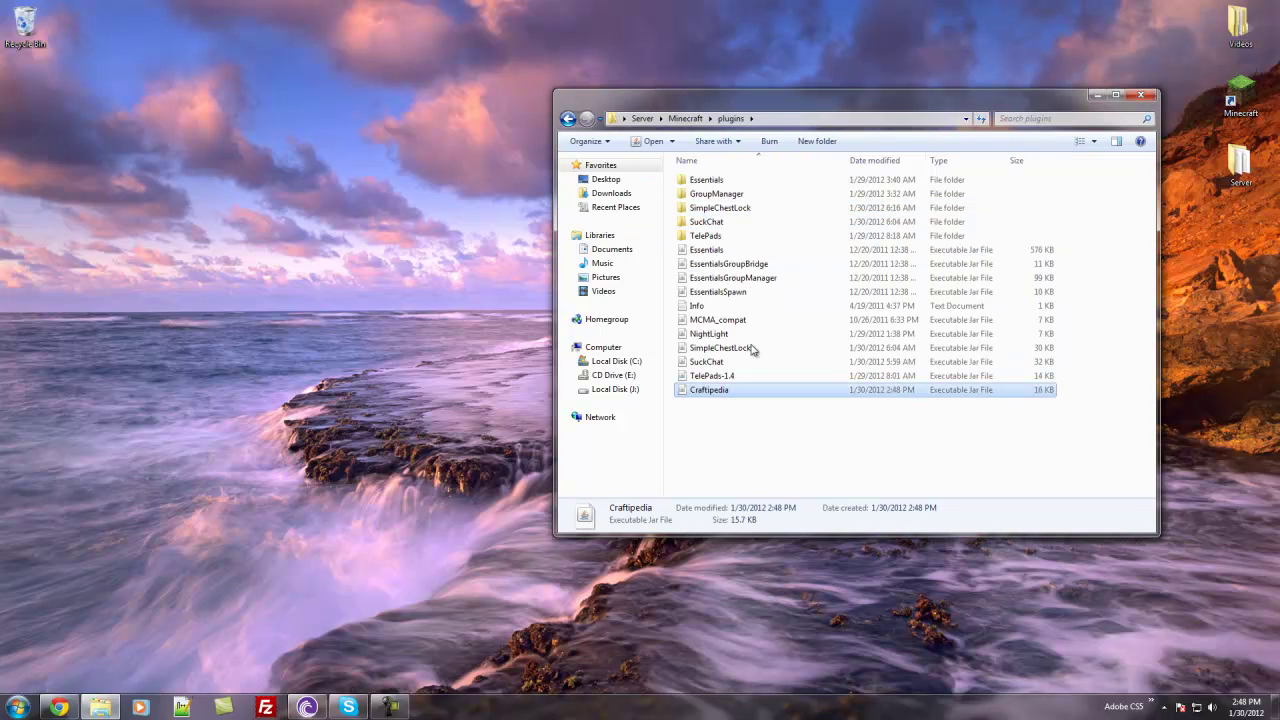
Launch McMyAdmin from the Server folder to start the server
left_click(642, 118)
left_click(708, 366)
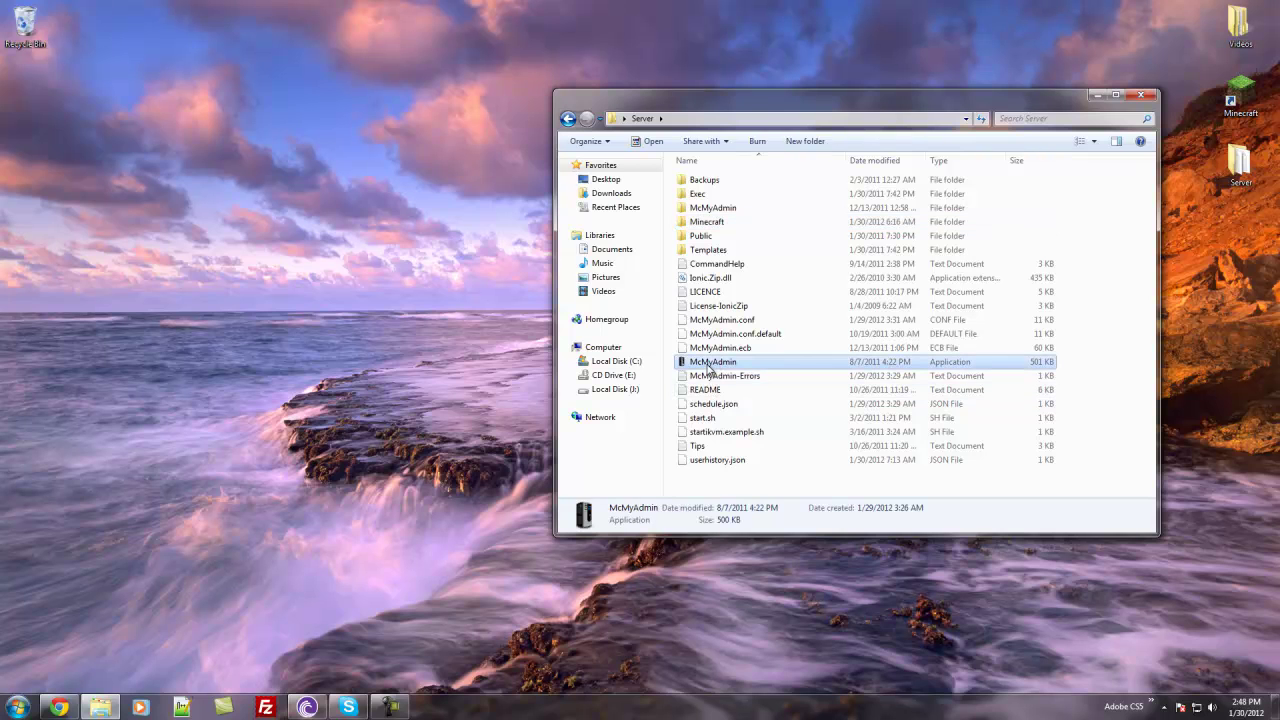
double_click(718, 366)
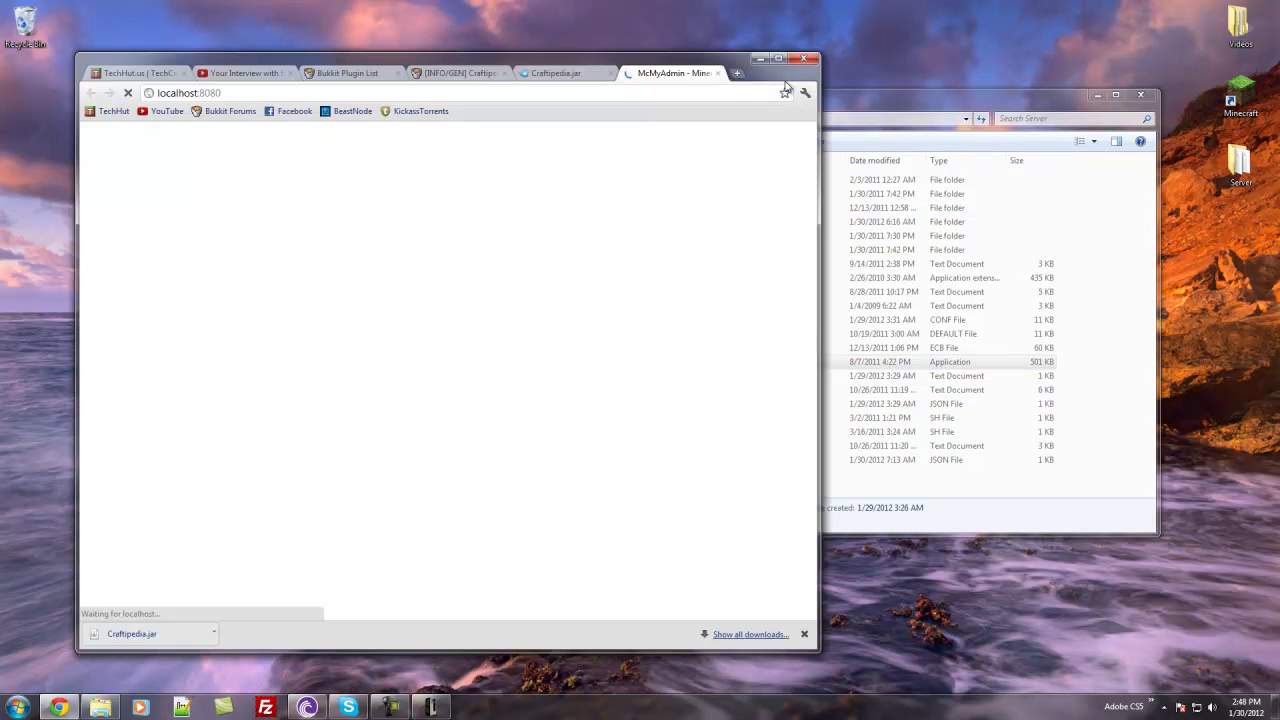
left_click(760, 58)
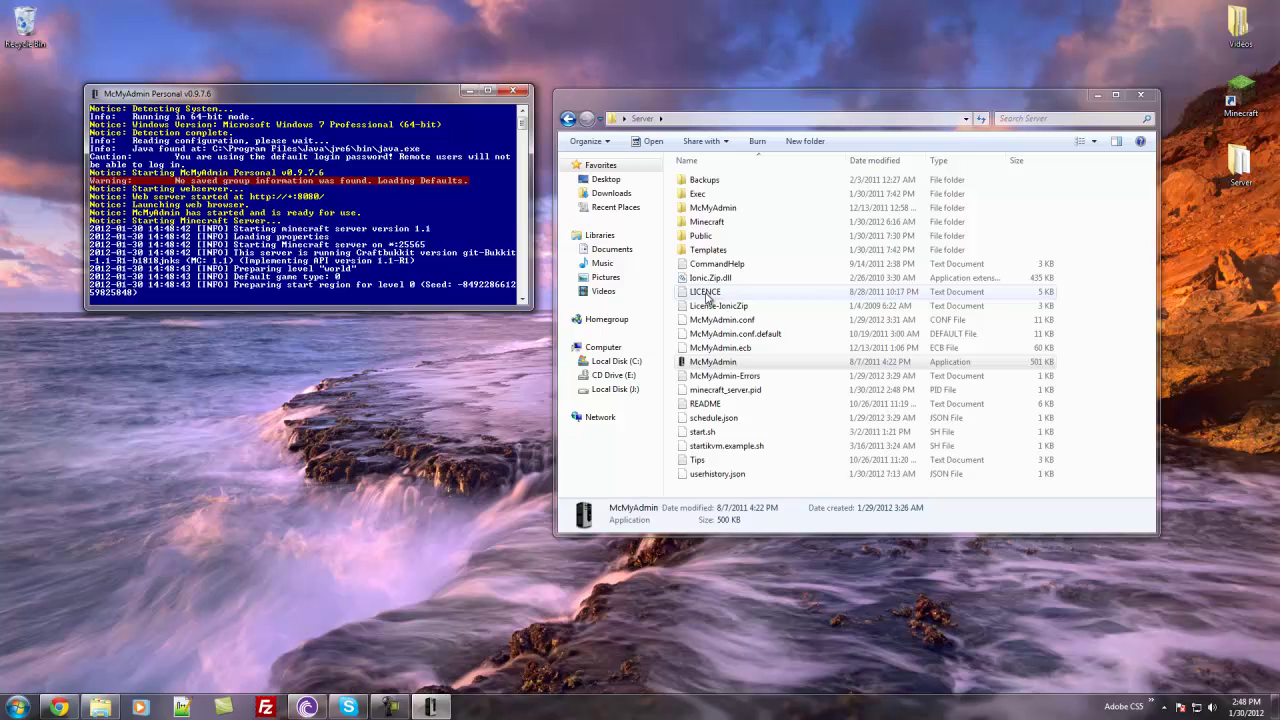
Open the plugins\Craftipedia folder and its config file in Notepad++
double_click(728, 226)
double_click(728, 199)
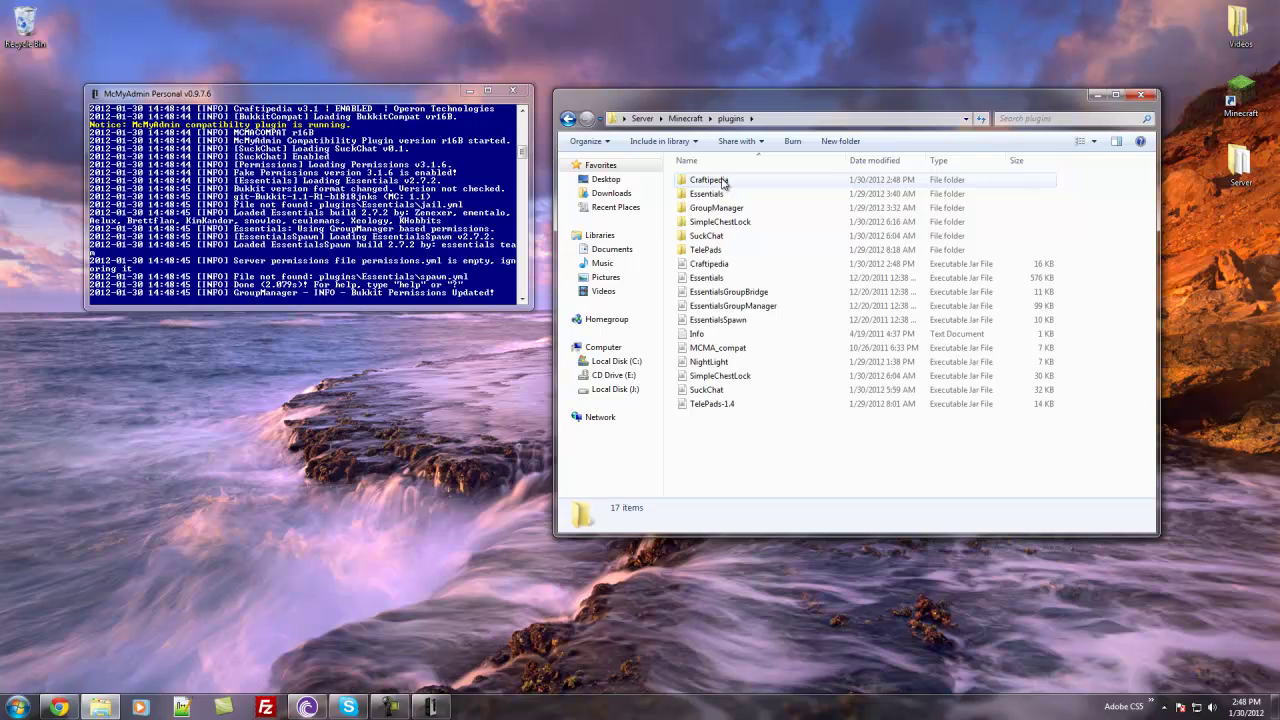
double_click(722, 181)
double_click(722, 181)
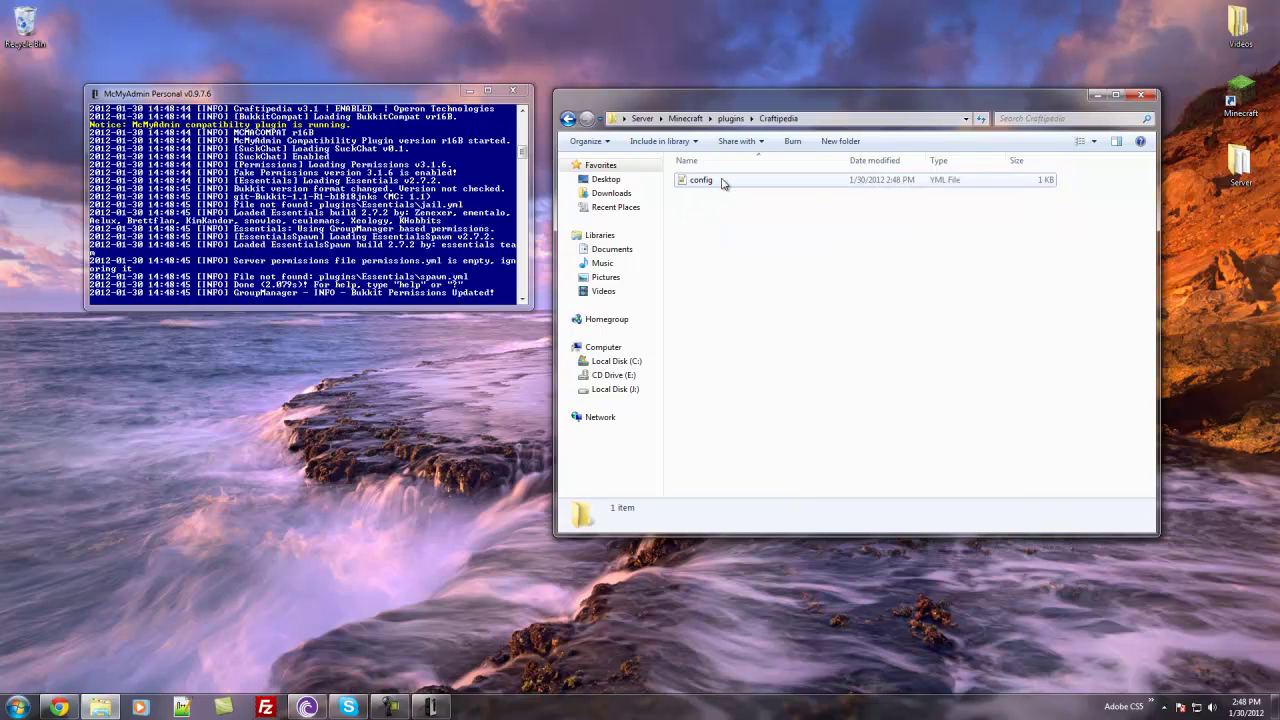
Review config.yml's example recipe fields: need, row0–row2, define–define4 and result
left_click_drag(806, 126, 731, 68)
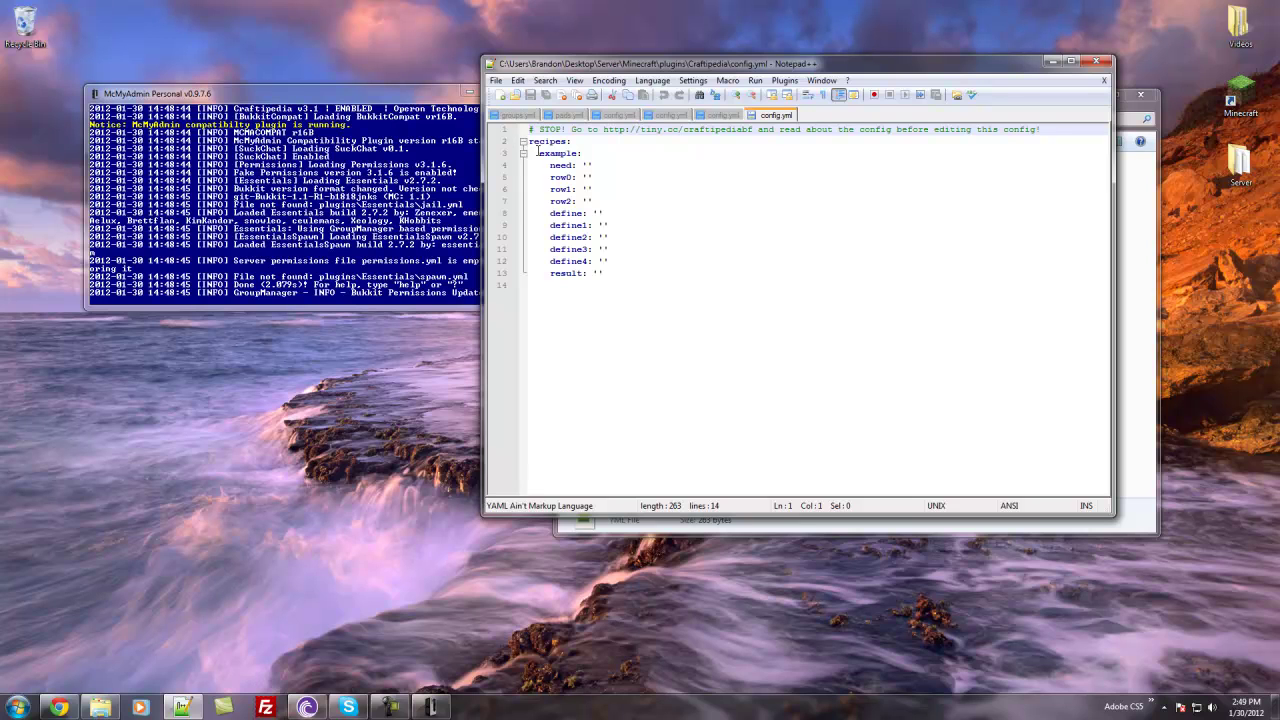
left_click_drag(537, 152, 642, 272)
left_click(671, 249)
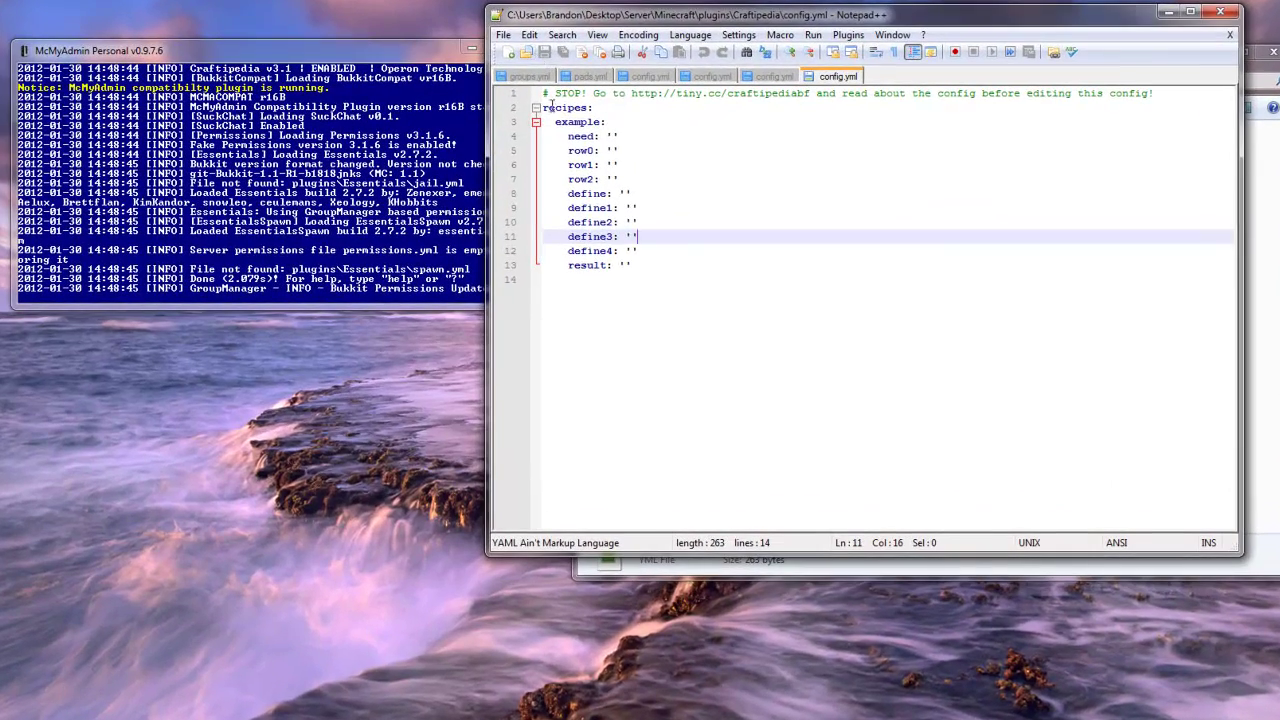
Reveal the example config code in the Craftipedia forum thread's Config section and select it
key("alt+Tab")
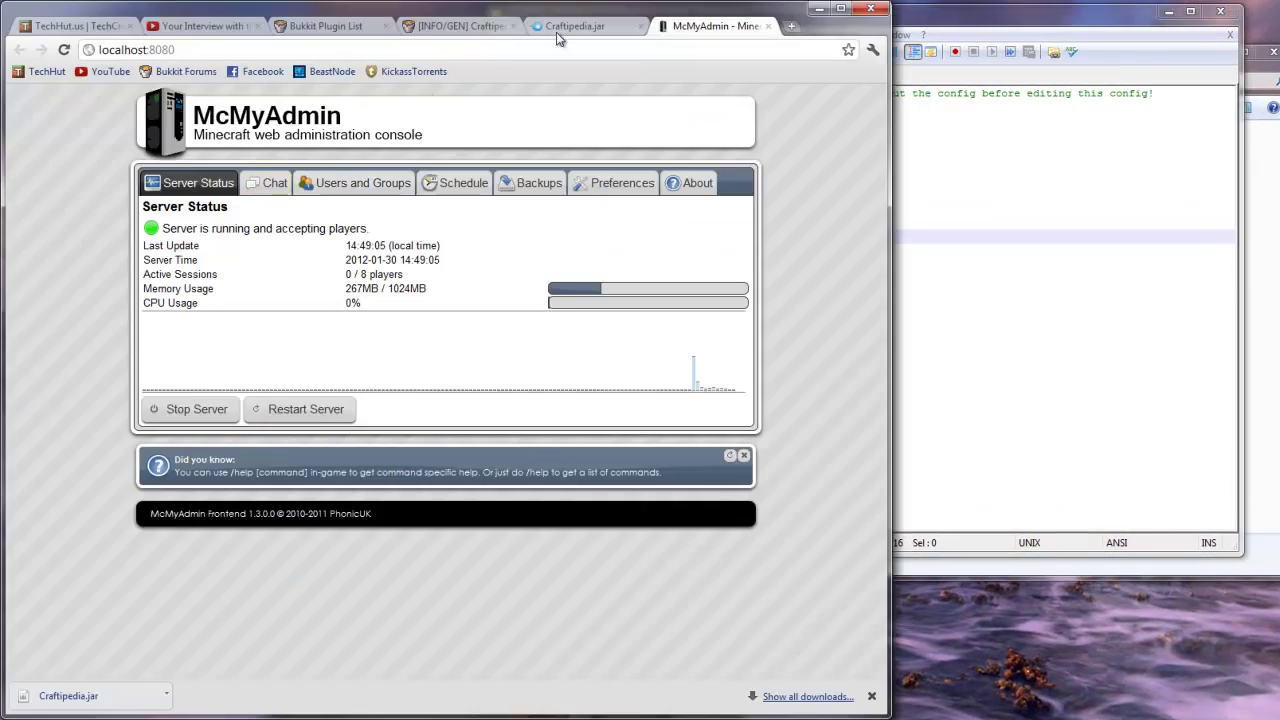
left_click(458, 26)
scroll(440, 300, "down", 7)
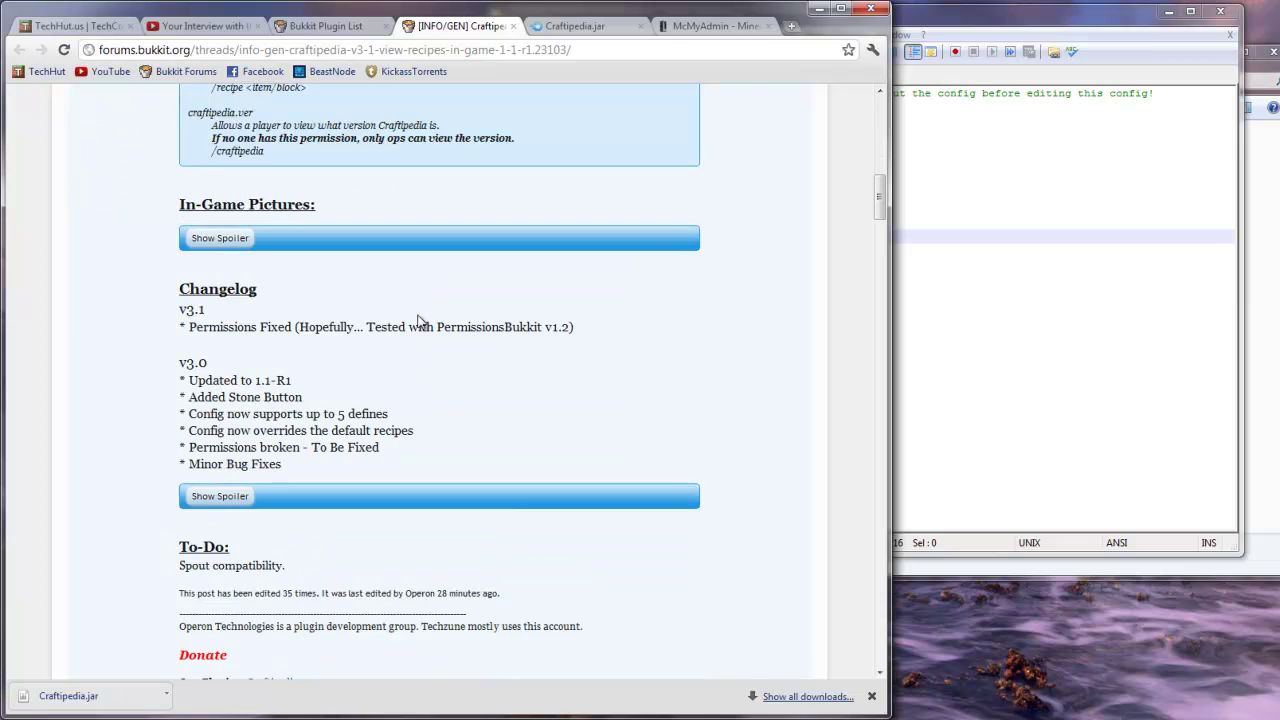
scroll(357, 300, "up", 3)
scroll(240, 450, "down", 3)
scroll(248, 470, "up", 7)
left_click(234, 310)
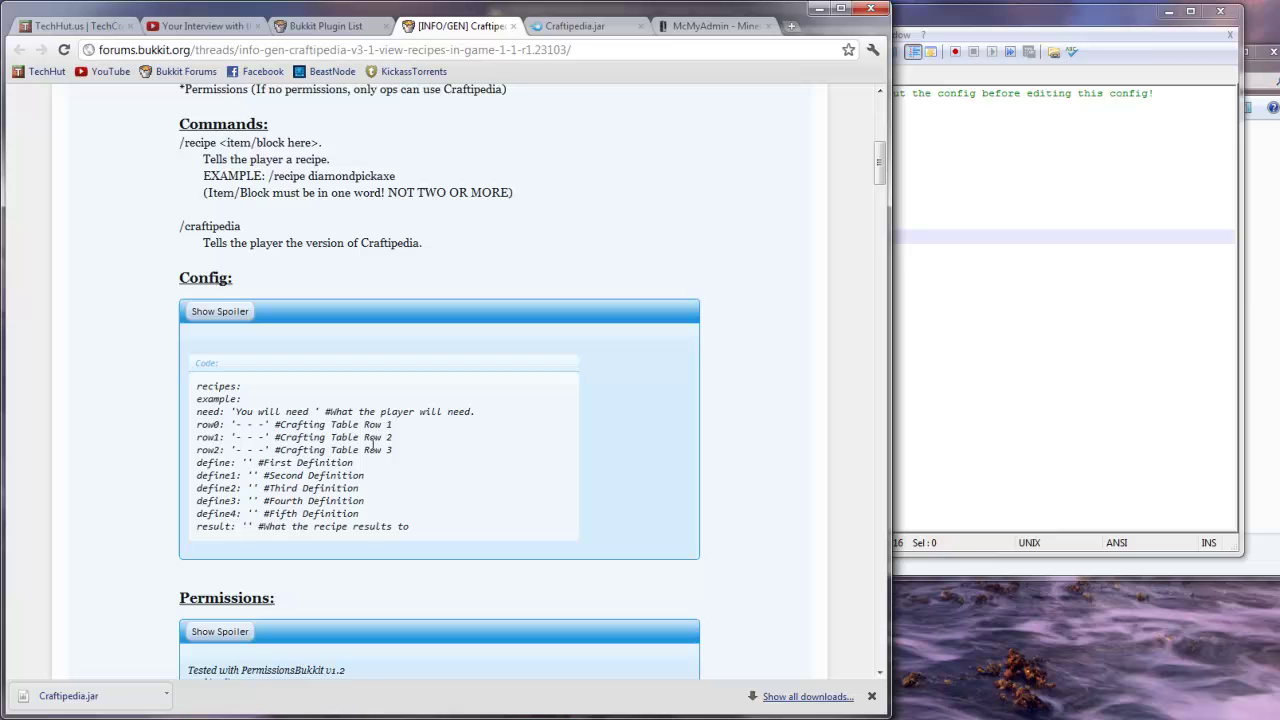
scroll(201, 284, "down", 2)
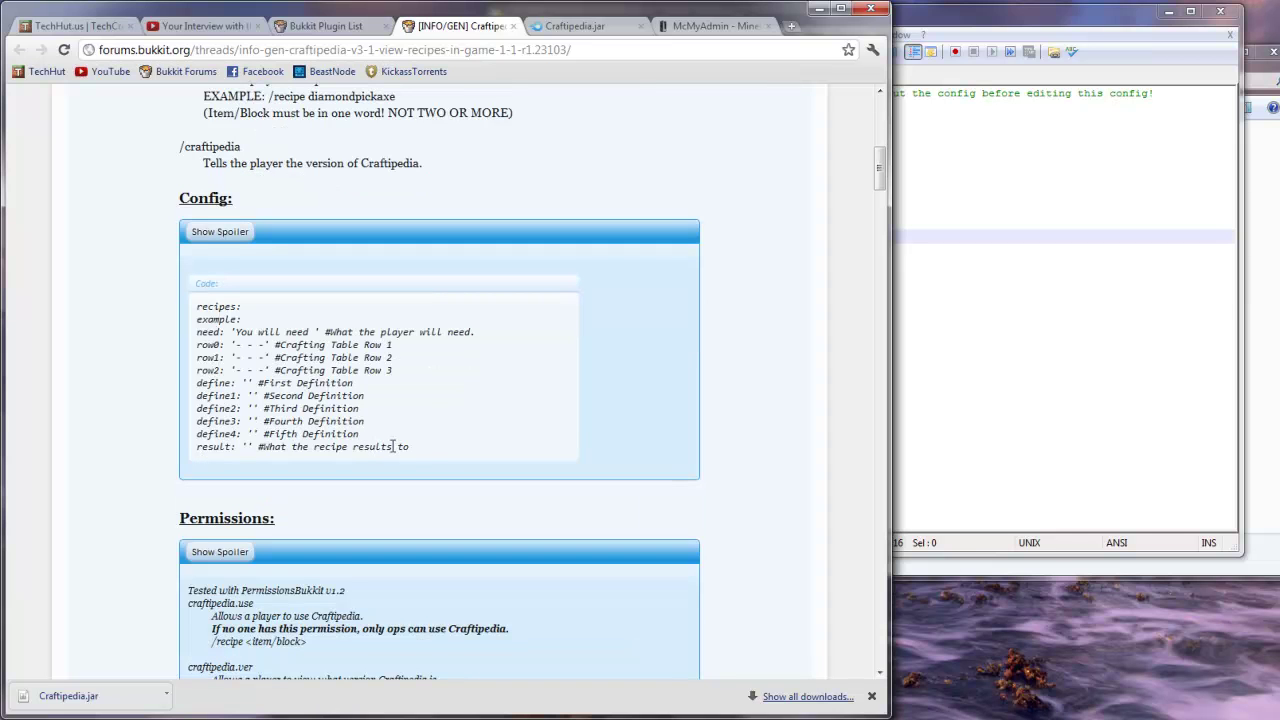
left_click_drag(422, 452, 194, 304)
key("ctrl+c")
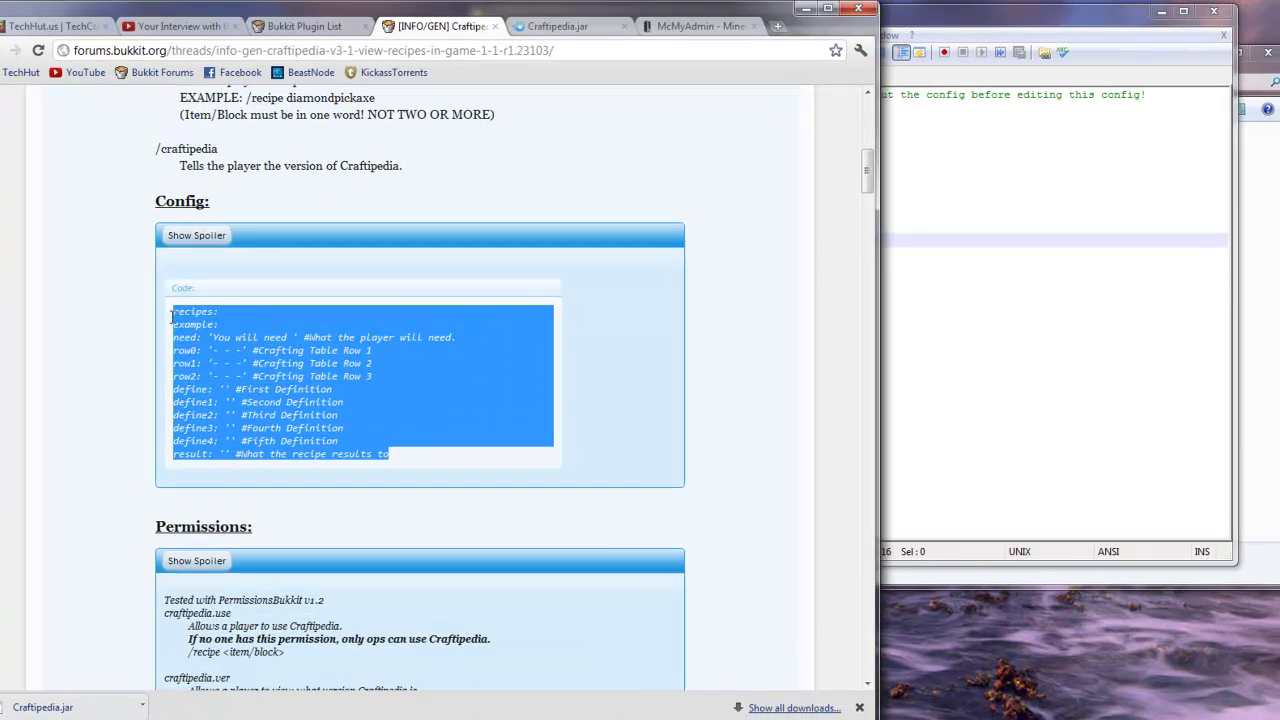
Paste the forum's example config over config.yml's recipe block through the result line
left_click(1117, 345)
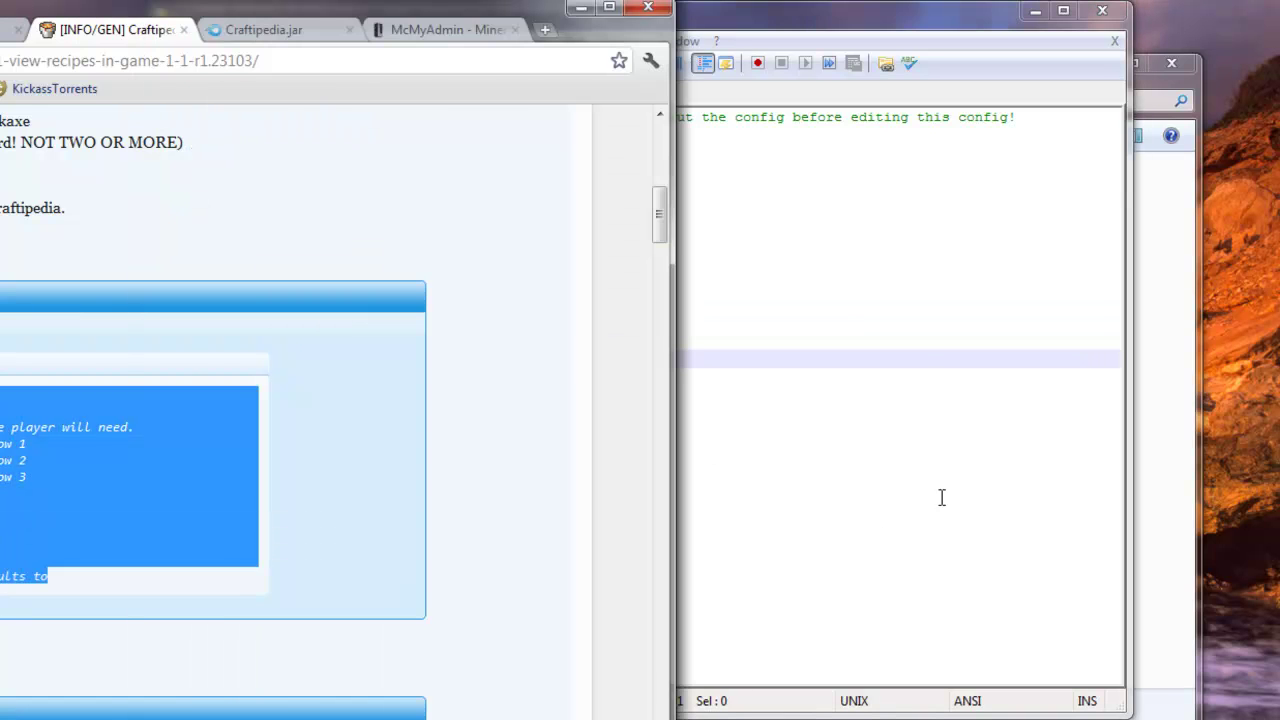
left_click(433, 383)
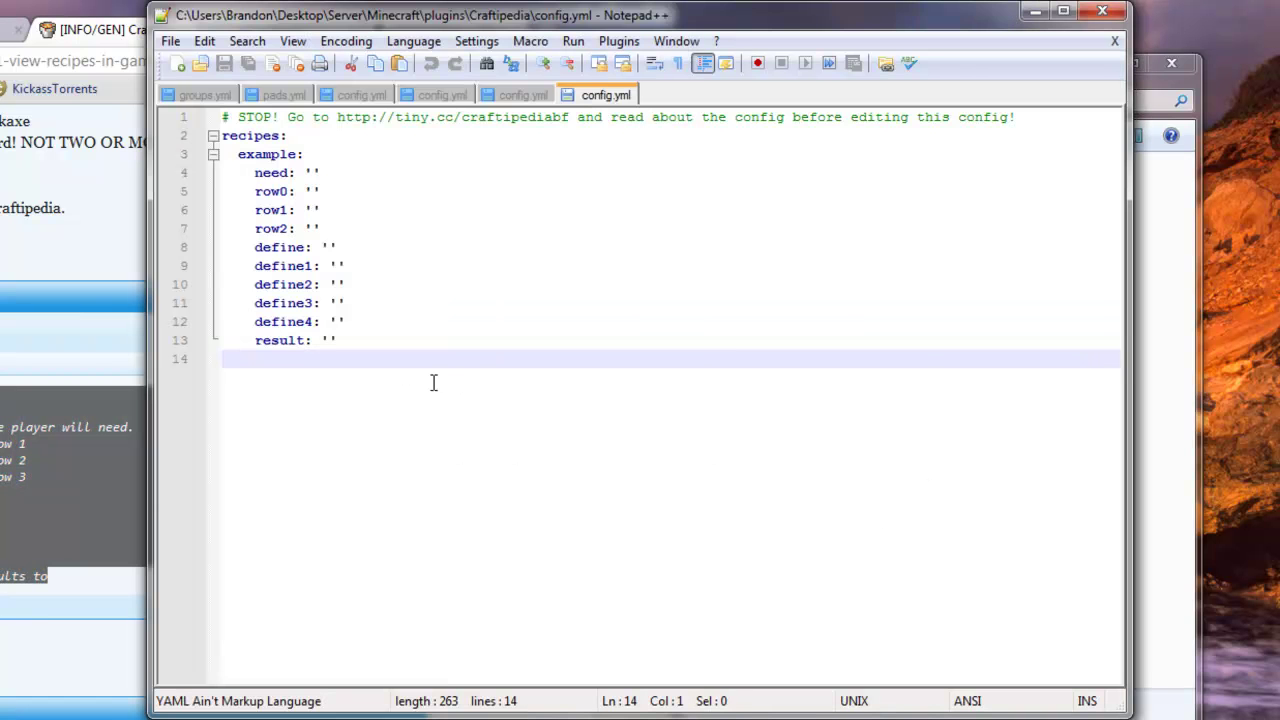
left_click_drag(374, 340, 212, 142)
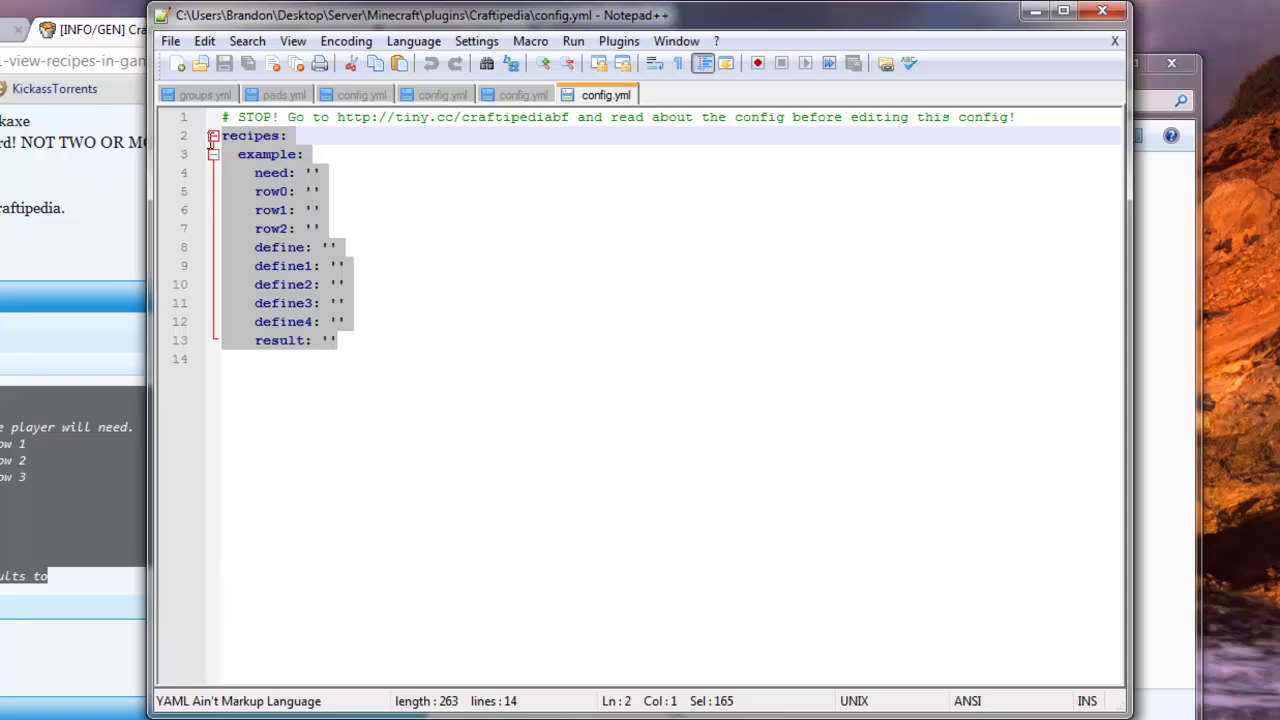
key("ctrl+v")
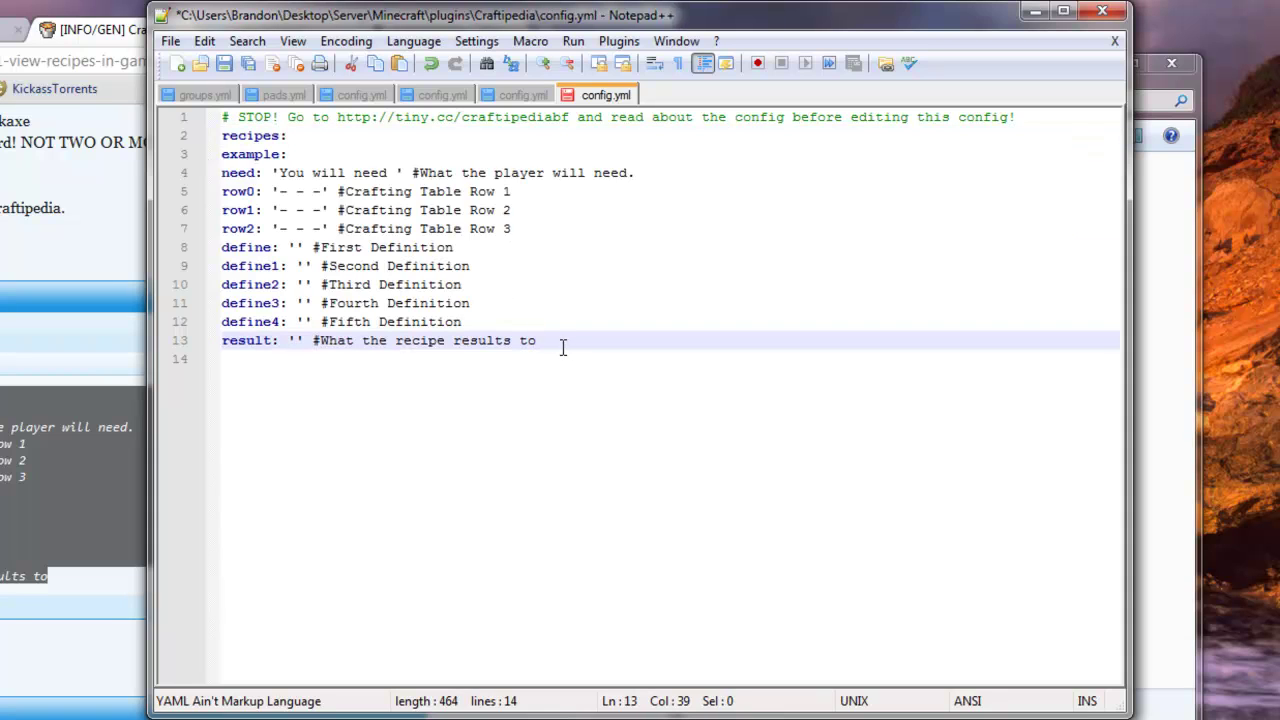
Delete the comment and trailing space after the result field
left_click_drag(562, 347, 316, 344)
key("BackSpace")
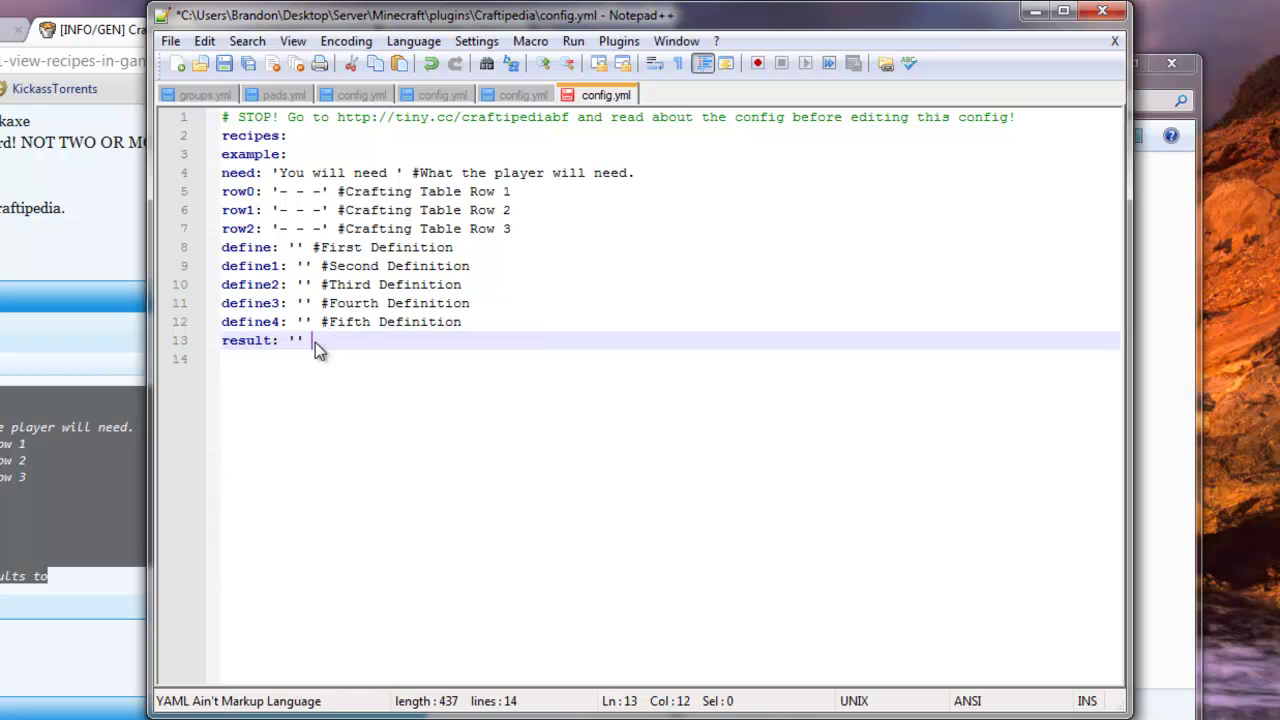
key("BackSpace")
key("alt+Tab")
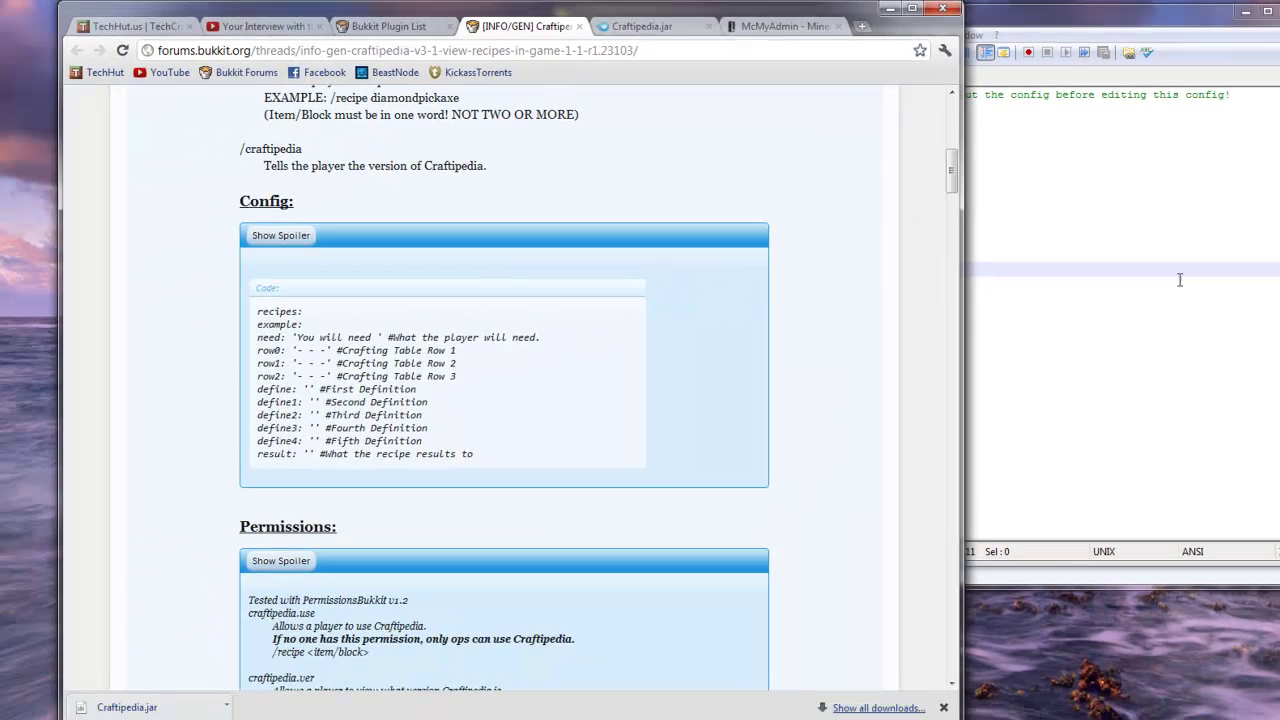
Highlight craftipedia.use, /recipe <item/block>, craftipedia.ver and /craftipedia in the forum's Permissions section
left_click(760, 285)
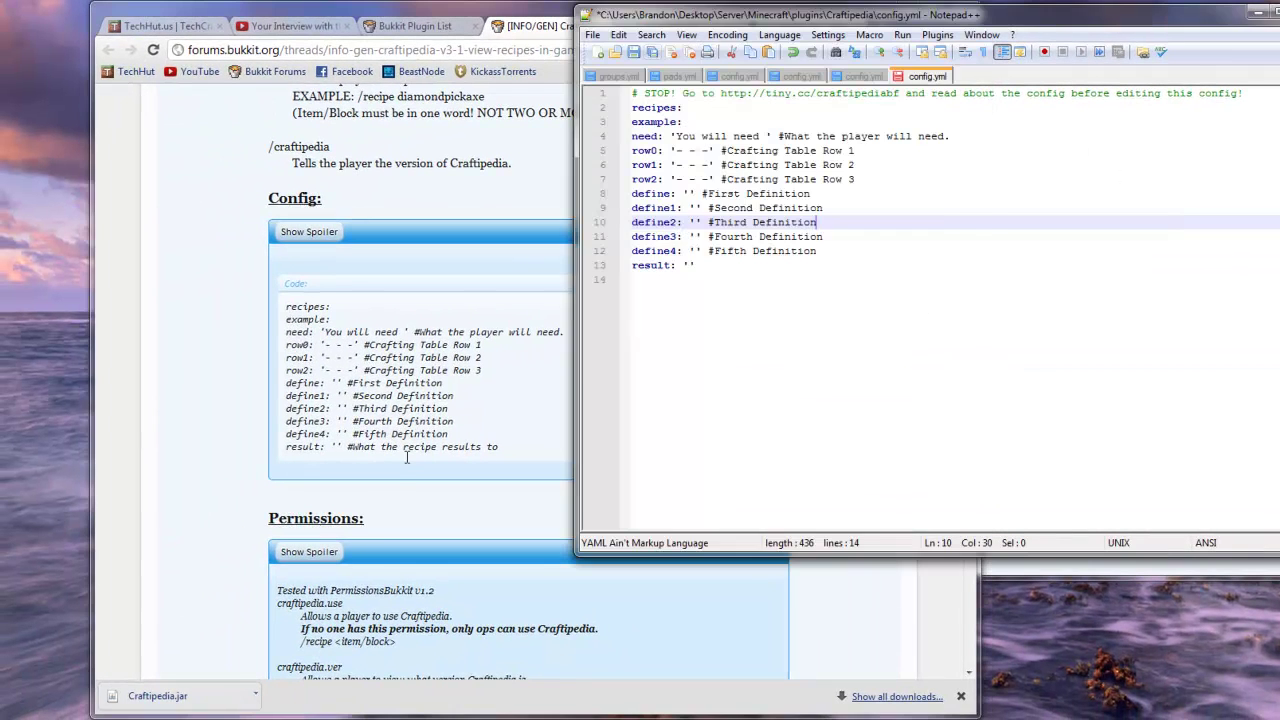
left_click(407, 458)
scroll(415, 445, "down", 4)
scroll(366, 372, "up", 1)
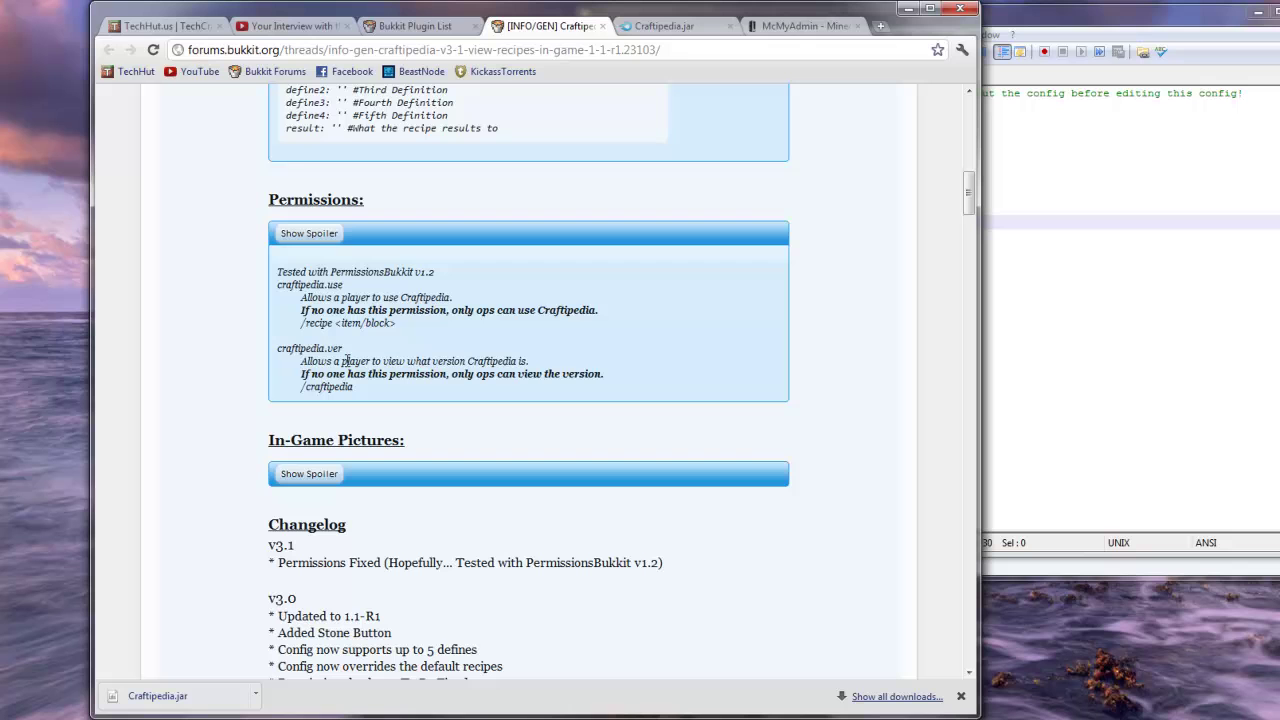
double_click(340, 285)
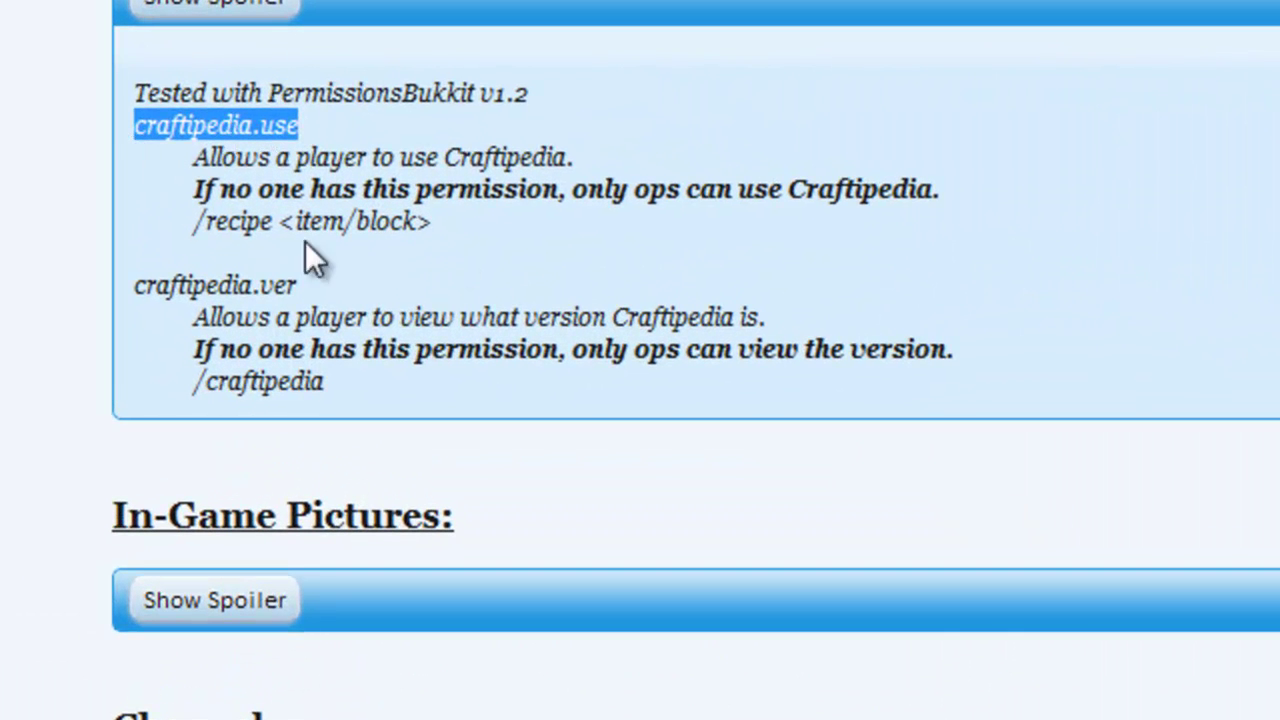
left_click_drag(184, 227, 437, 221)
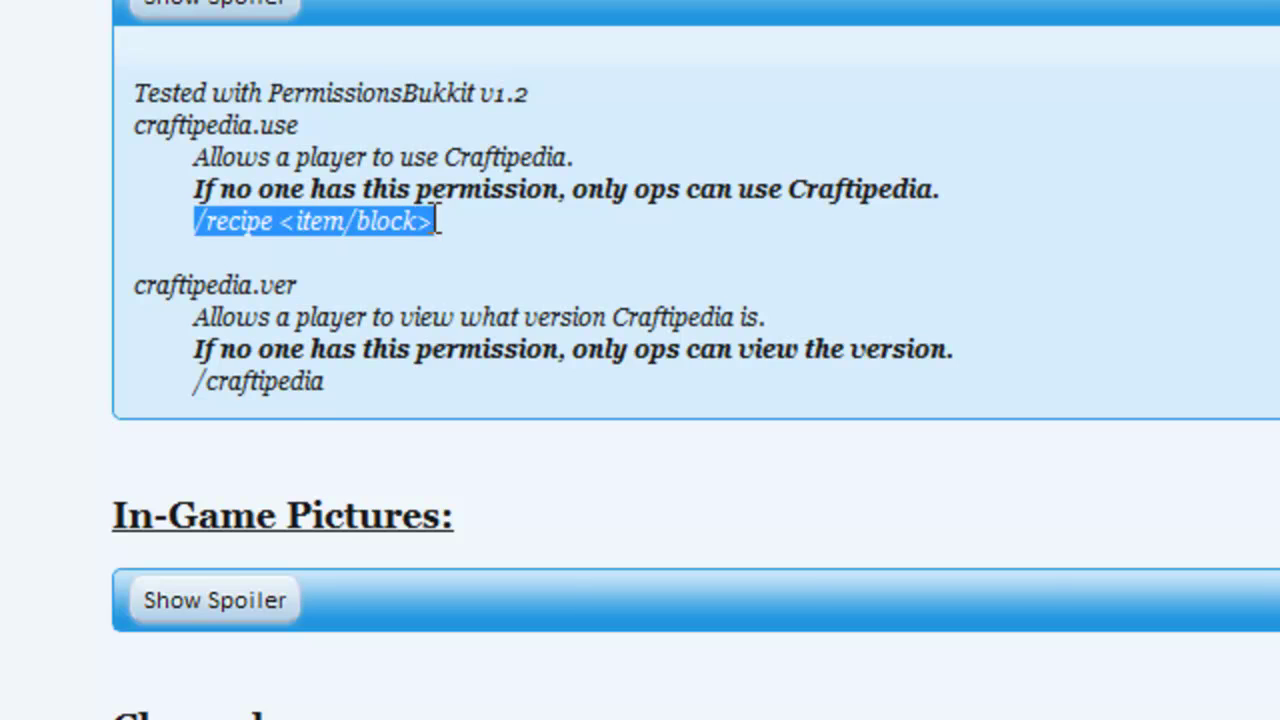
left_click_drag(132, 287, 307, 286)
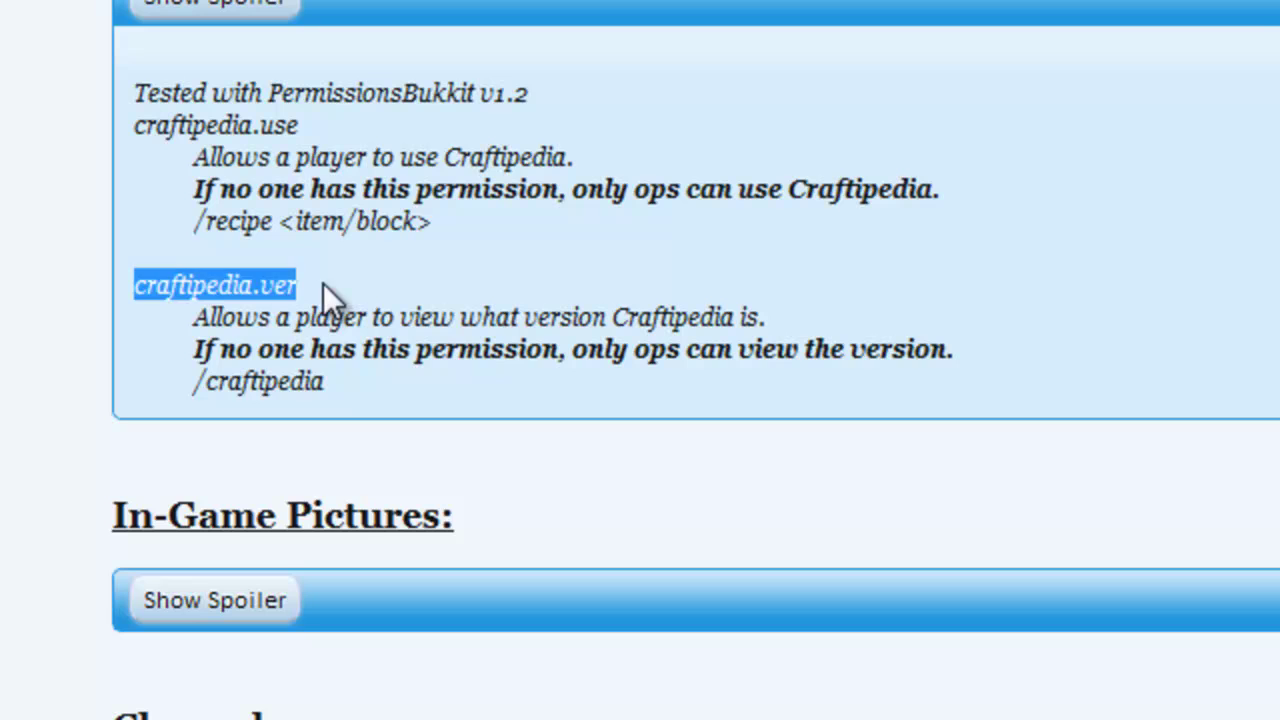
left_click_drag(339, 379, 185, 381)
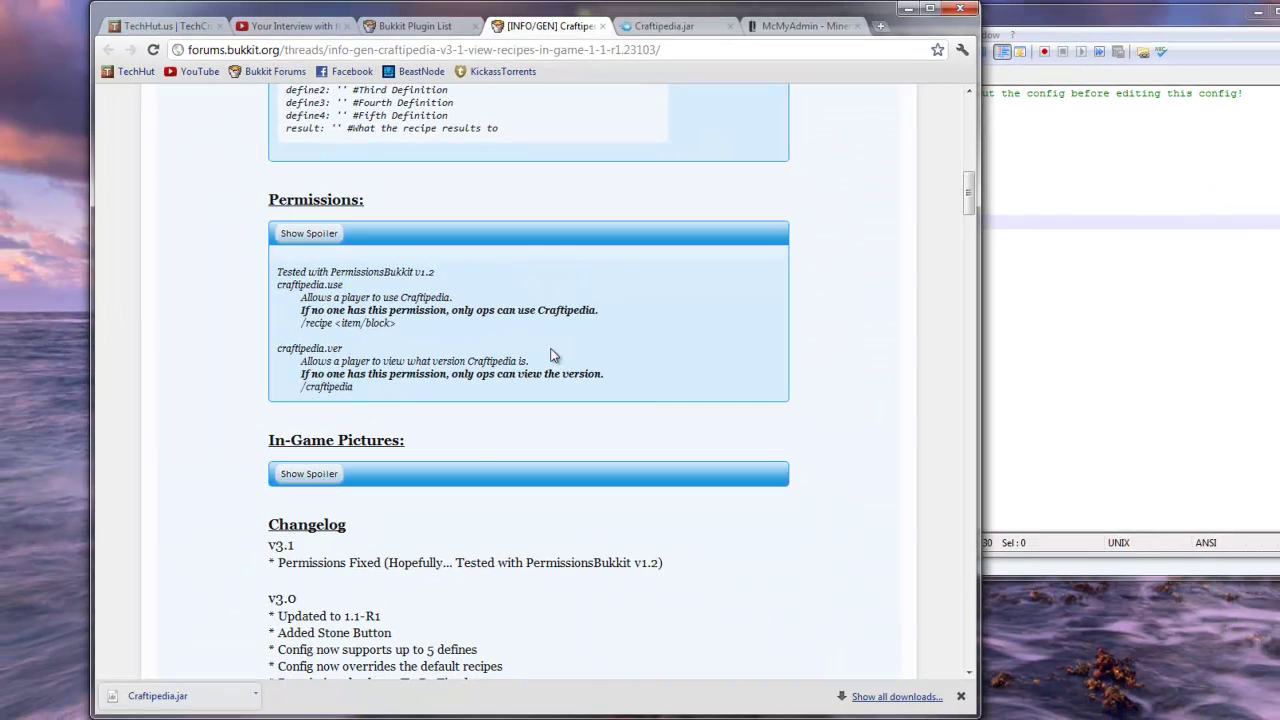
Return to config.yml in Notepad++ at the define3 line
scroll(550, 355, "up", 5)
left_click(1015, 269)
left_click(1101, 237)
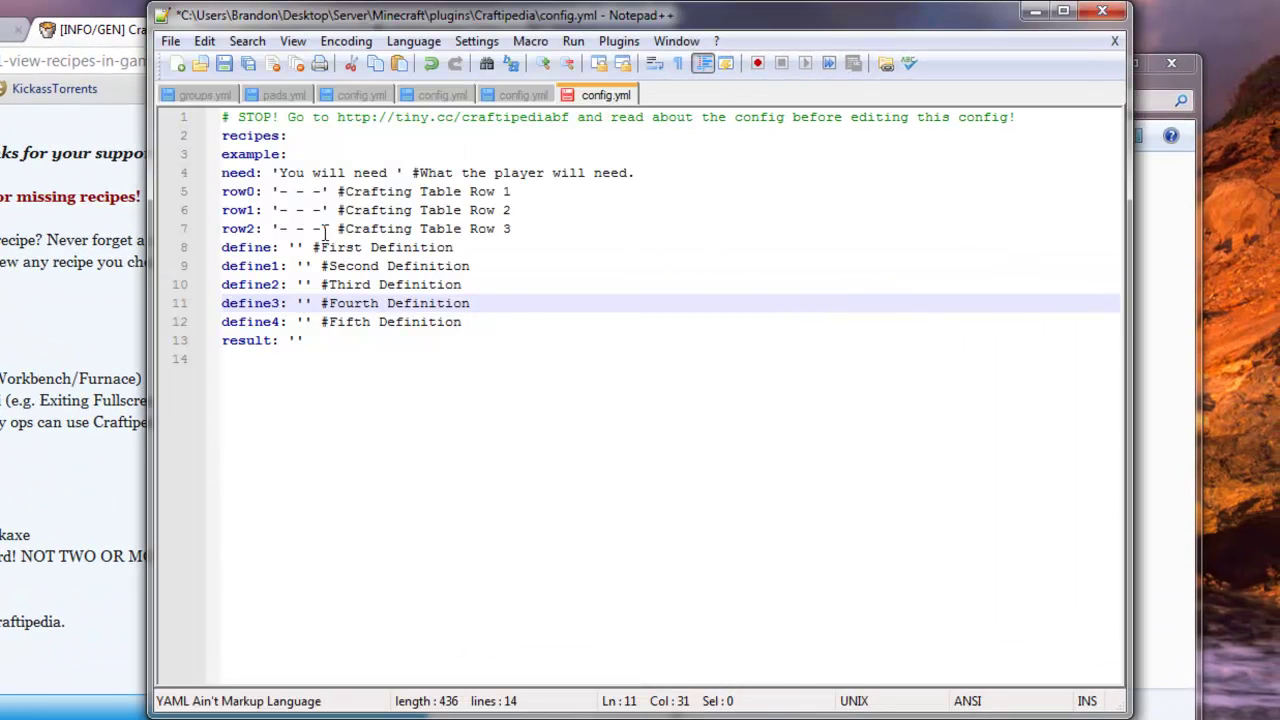
Delete the trailing definition comments from define4 up to define1, leaving empty '' values
left_click_drag(466, 322, 492, 307)
key("BackSpace")
key("BackSpace")
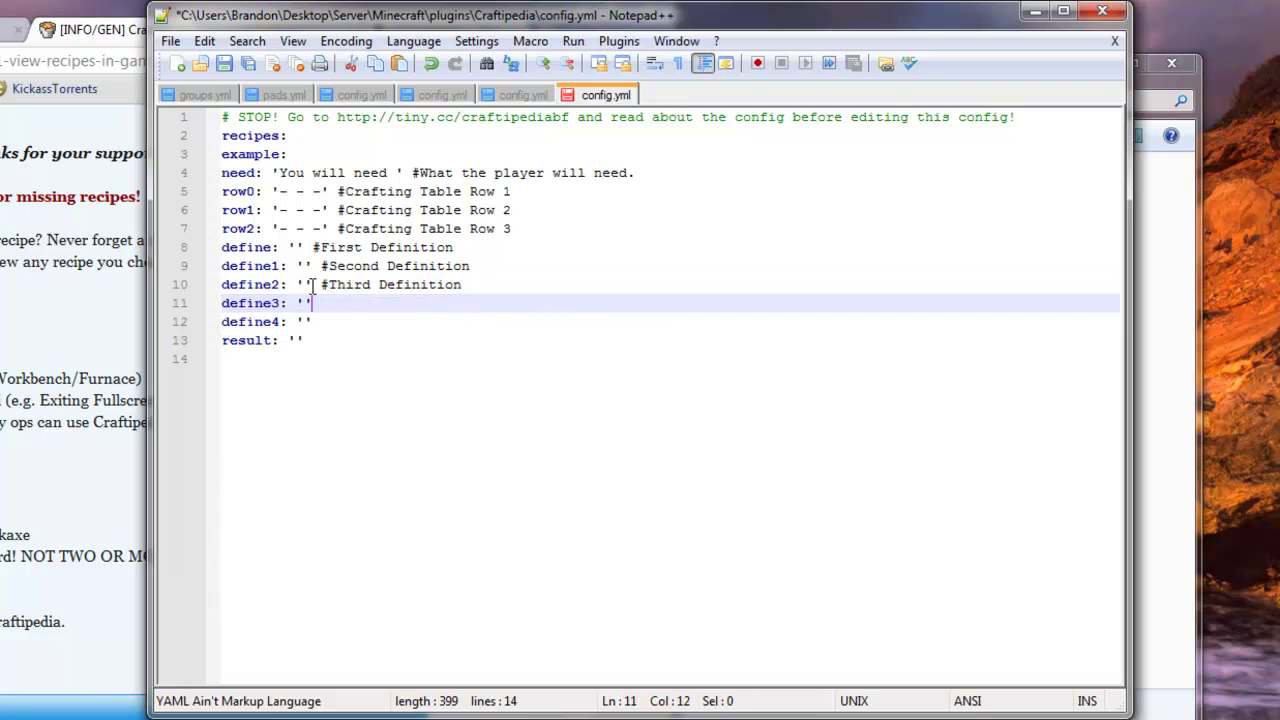
left_click_drag(312, 285, 503, 288)
key("BackSpace")
left_click_drag(313, 266, 524, 270)
key("BackSpace")
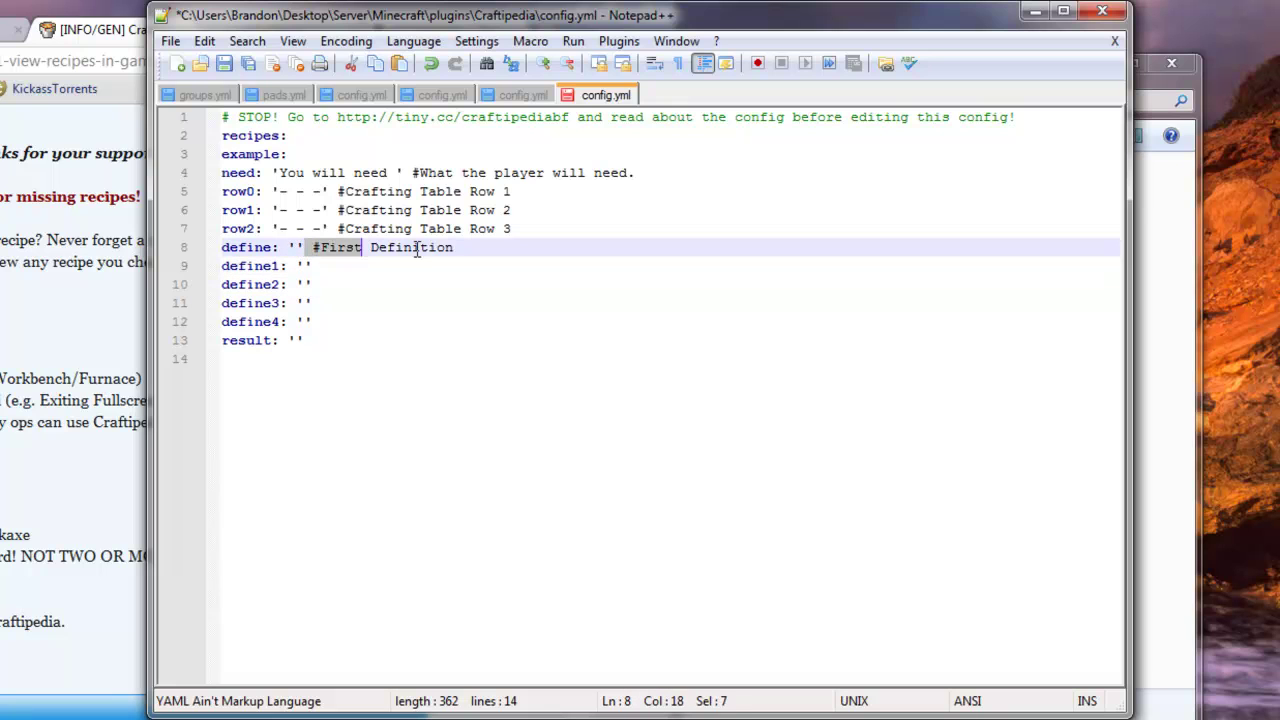